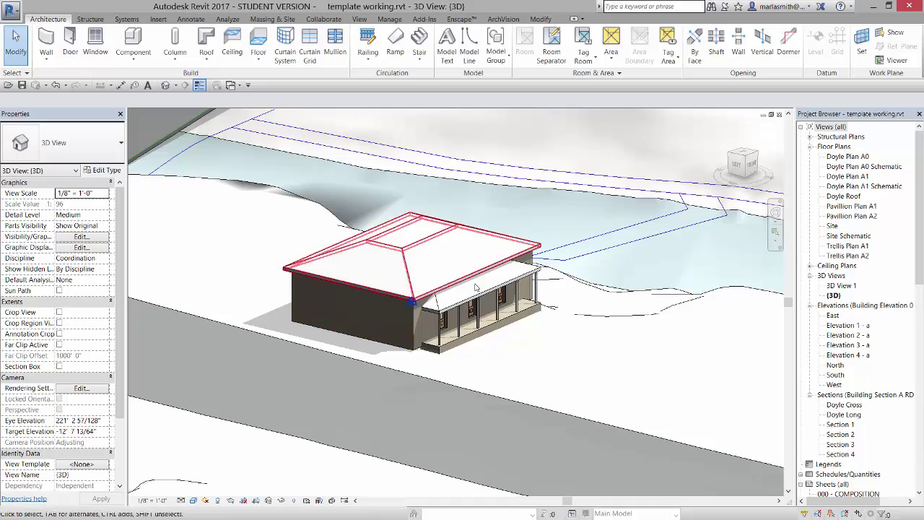
# Examine the small building and the trellis from different distances in the 3D view of the template working model.
pyautogui.keyDown('shift'); pyautogui.moveTo(518, 344); pyautogui.dragTo(303, 341, button='middle'); pyautogui.keyUp('shift')
pyautogui.scroll(-4, 303, 341)
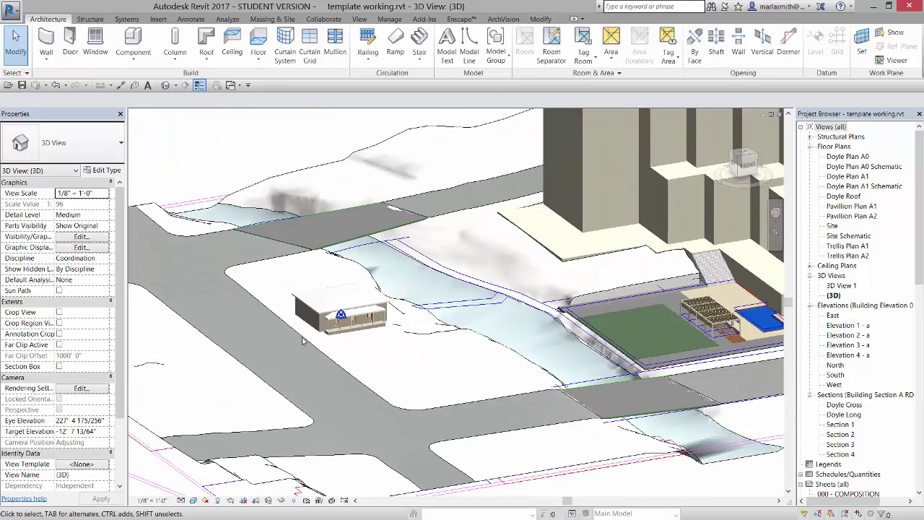
pyautogui.scroll(10, 657, 368)
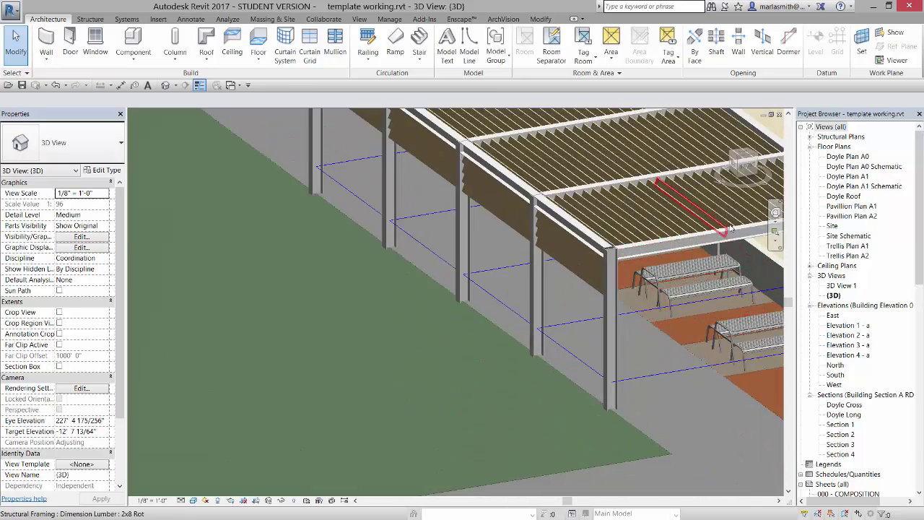
pyautogui.scroll(-3, 651, 255)
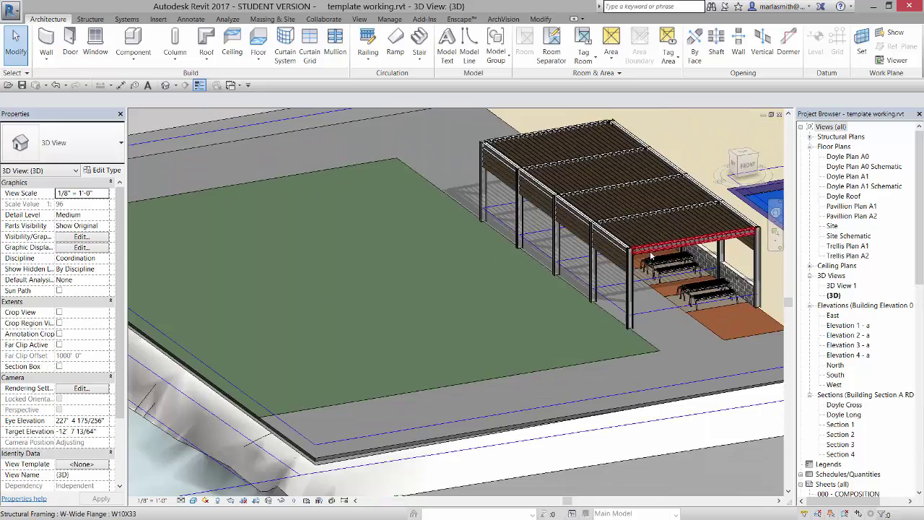
pyautogui.scroll(-5, 651, 256)
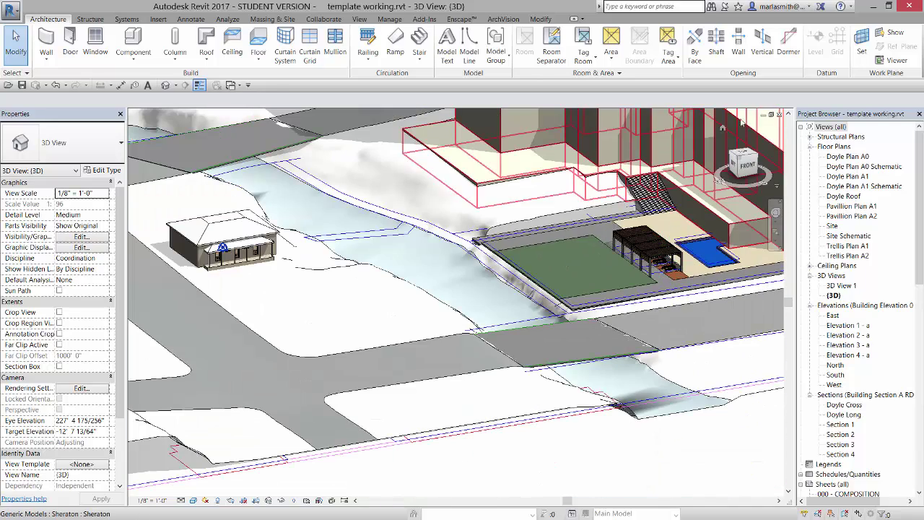
# Switch to the 3D view of the A2b-2.rvt project and look over the site.
pyautogui.click(780, 115)
pyautogui.click(535, 266)
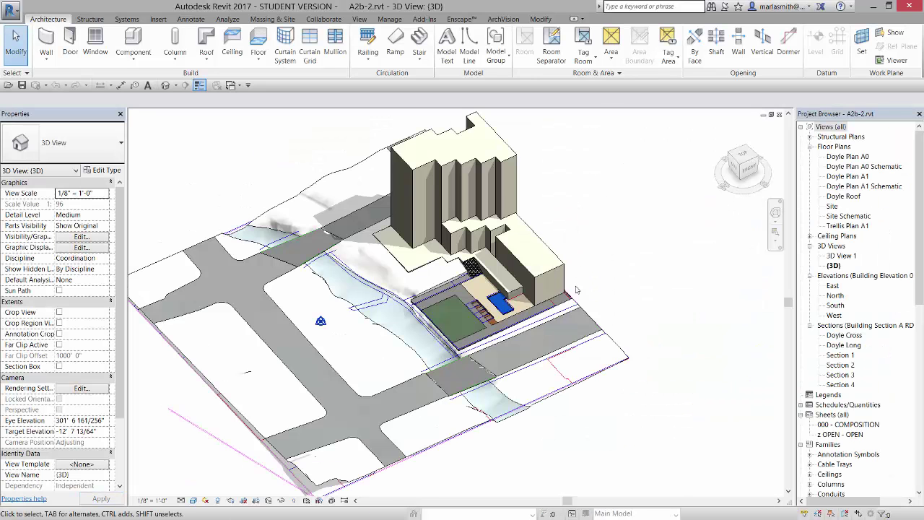
pyautogui.scroll(3, 316, 393)
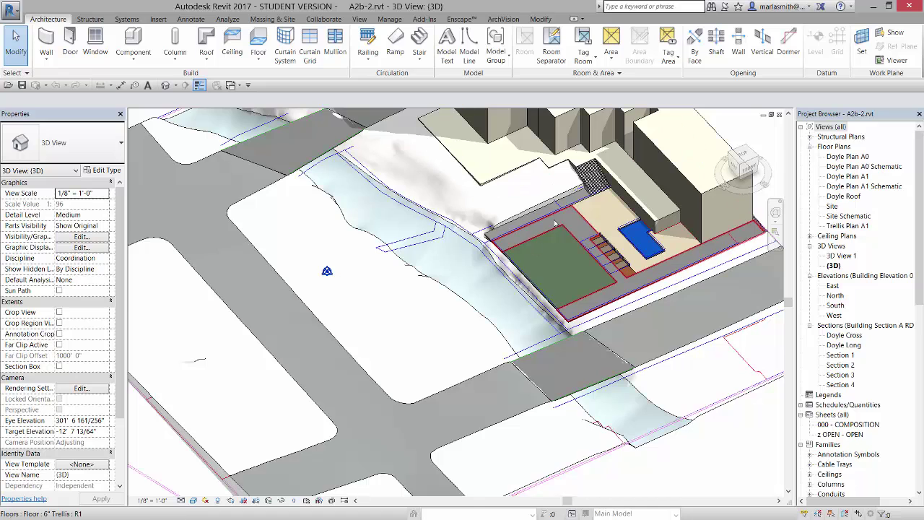
pyautogui.scroll(-2, 556, 224)
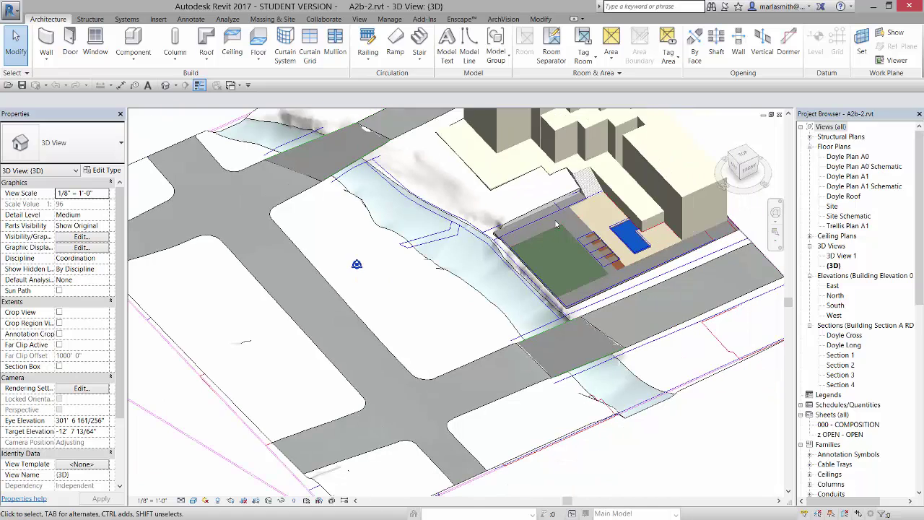
# Open the South elevation and examine the Doyle Plan A0, Doyle Plan A1 and Doyle Roof levels and their scope box.
pyautogui.doubleClick(835, 306)
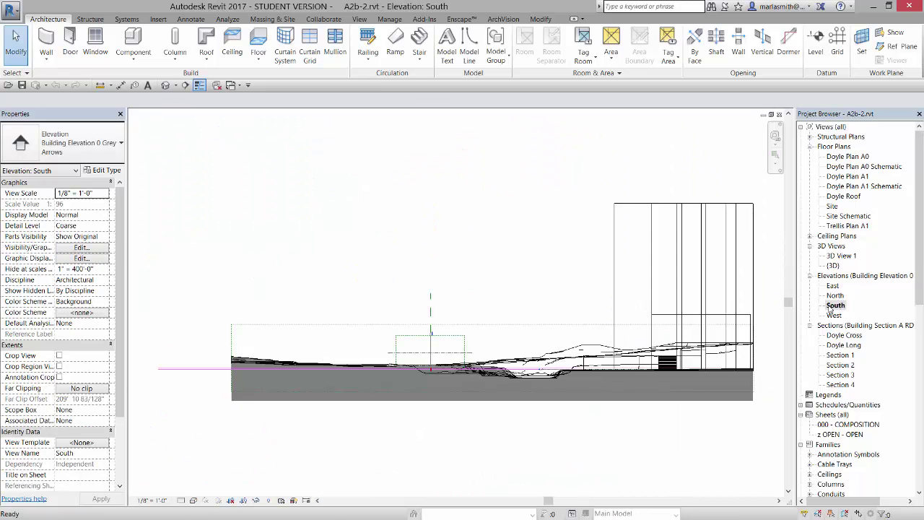
pyautogui.scroll(5, 426, 376)
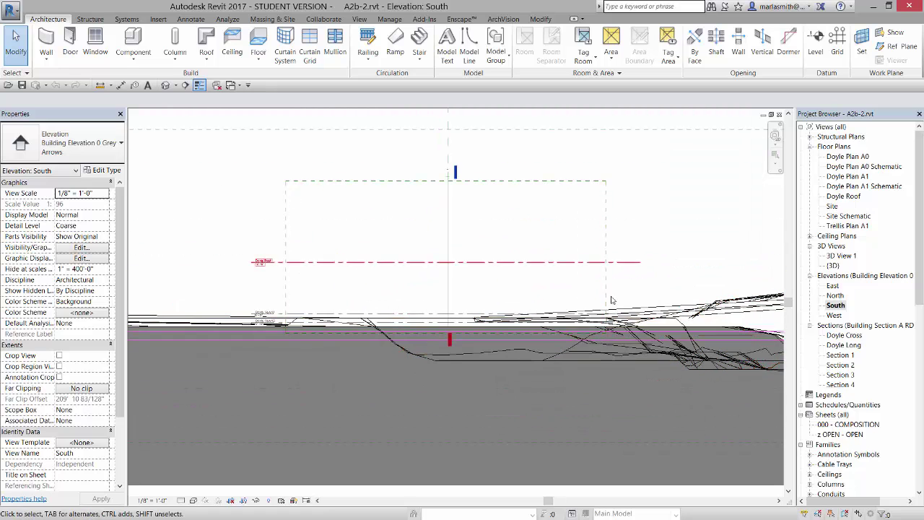
pyautogui.scroll(2, 307, 310)
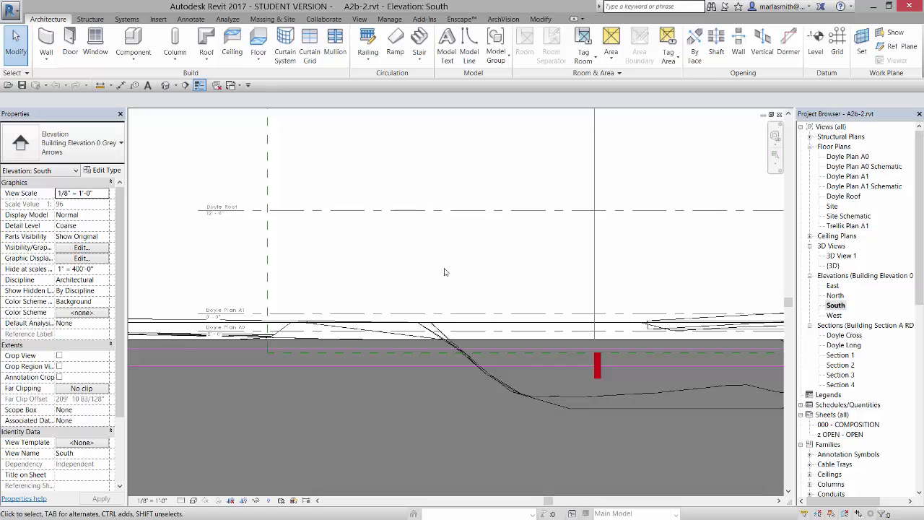
pyautogui.scroll(-4, 444, 271)
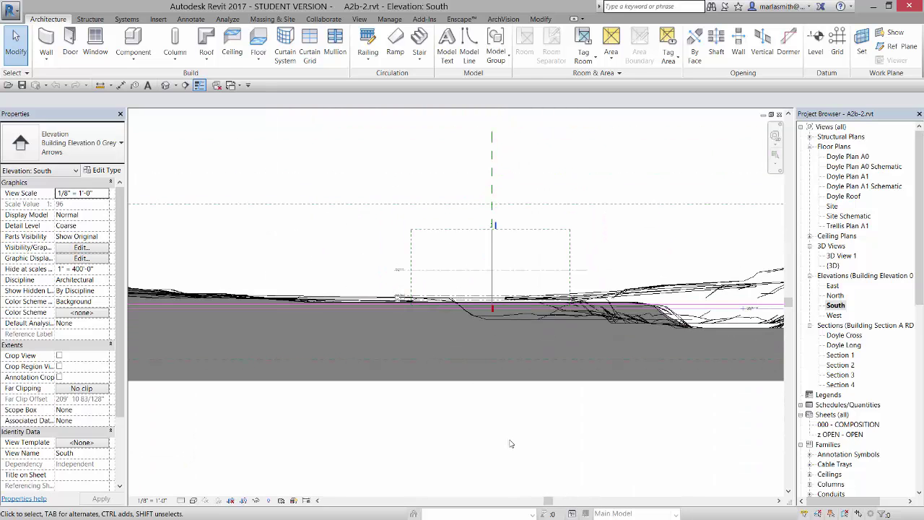
pyautogui.scroll(6, 435, 310)
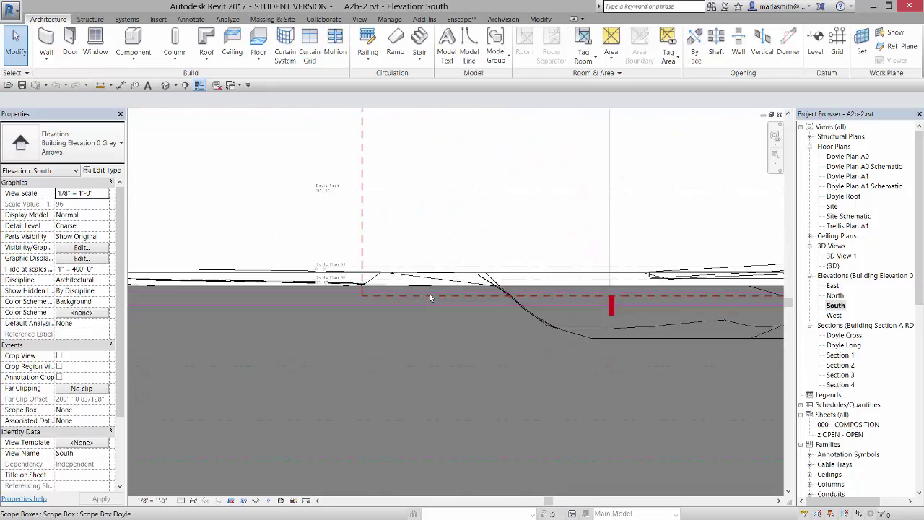
pyautogui.scroll(2, 280, 247)
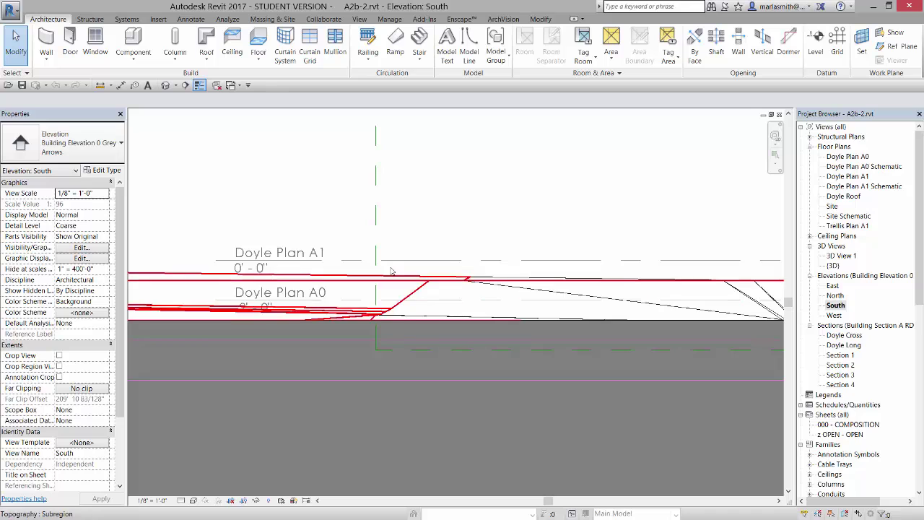
pyautogui.scroll(-5, 409, 334)
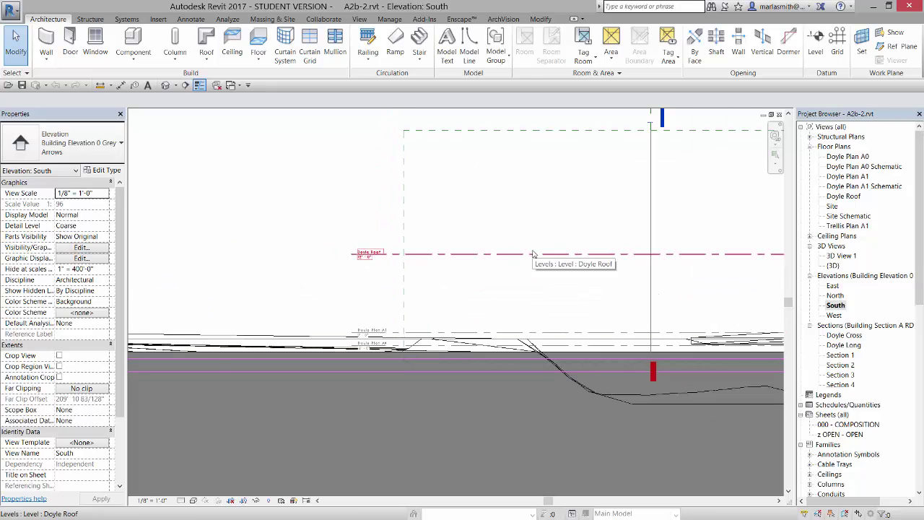
pyautogui.scroll(-3, 533, 254)
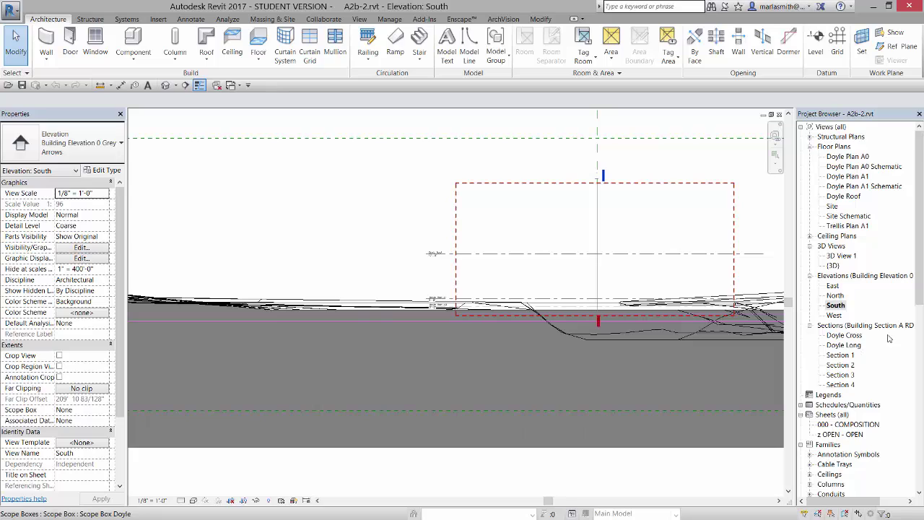
# In the Site floor plan, draw a vertical grid line along the west edge of the red building outline.
pyautogui.doubleClick(832, 206)
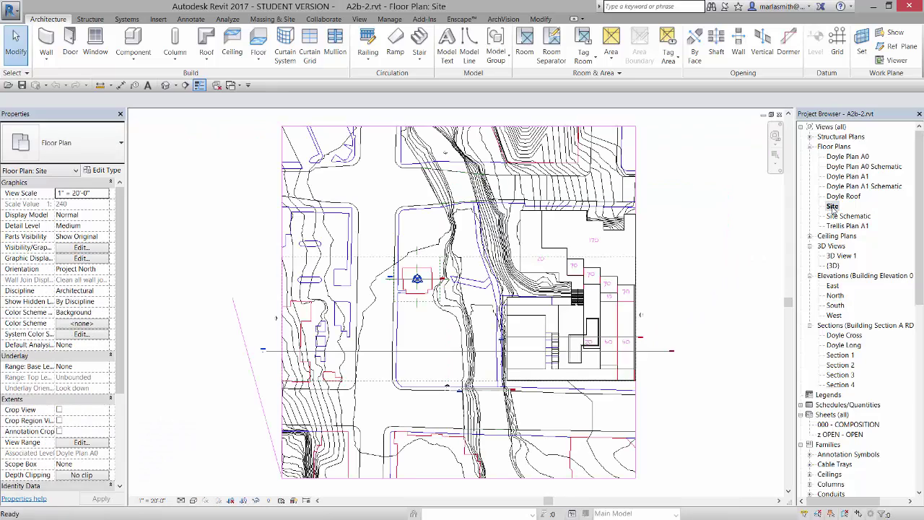
pyautogui.scroll(8, 408, 285)
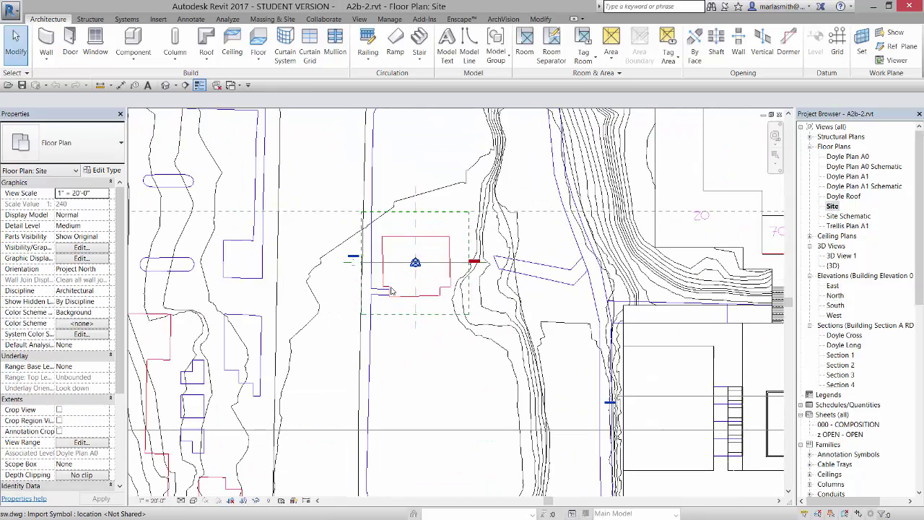
pyautogui.scroll(1, 542, 180)
pyautogui.moveTo(489, 304); pyautogui.dragTo(453, 363, button='middle')
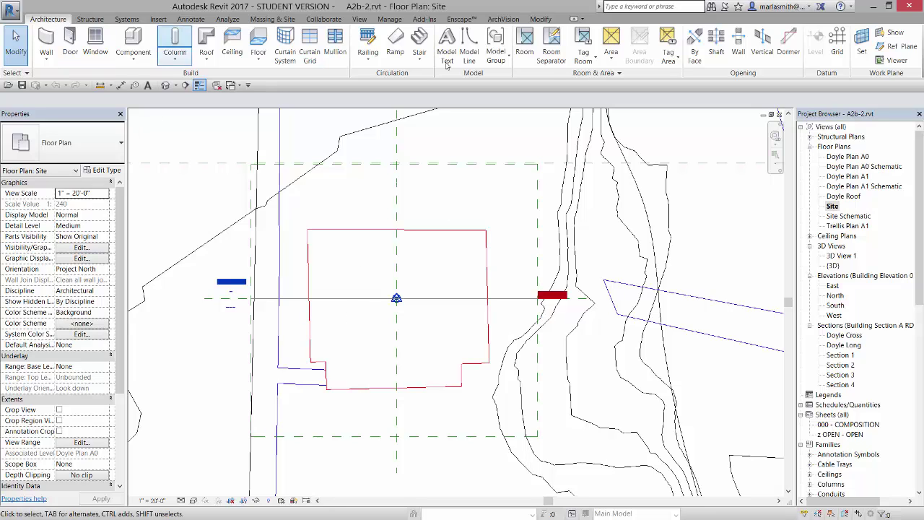
pyautogui.click(837, 42)
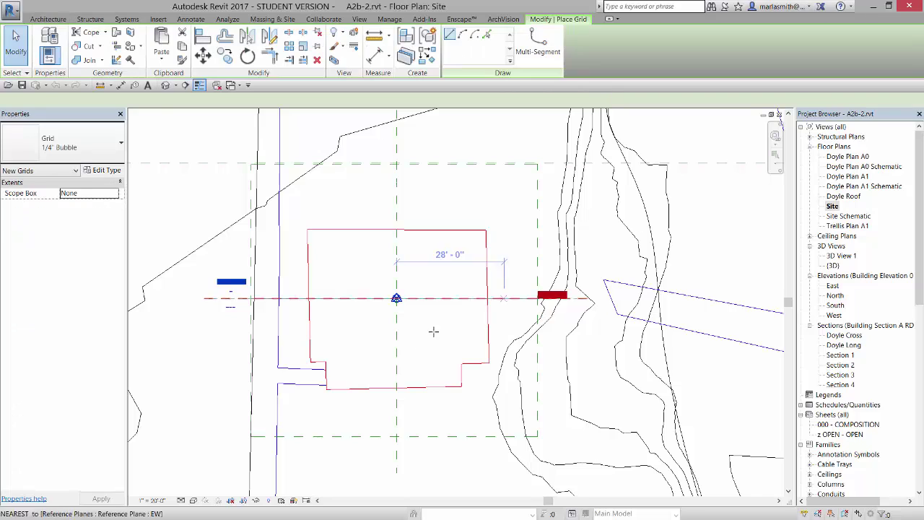
pyautogui.click(306, 420)
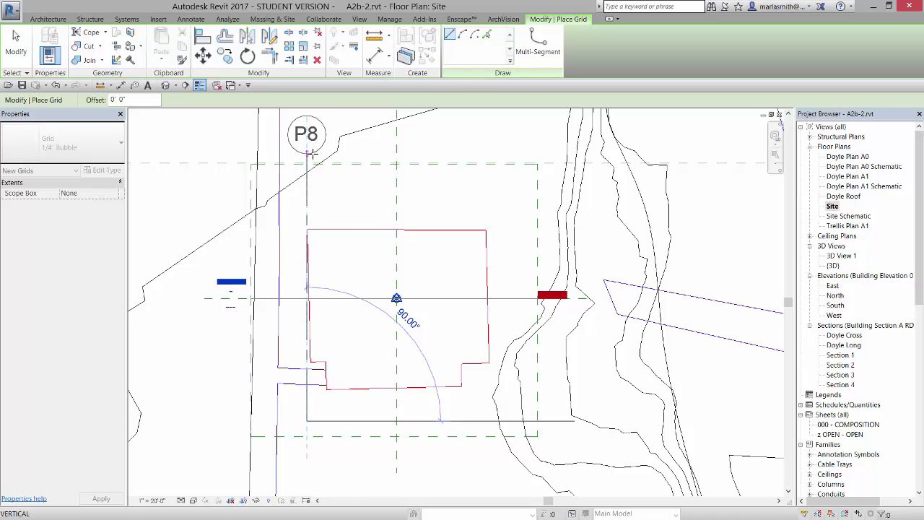
pyautogui.click(309, 153)
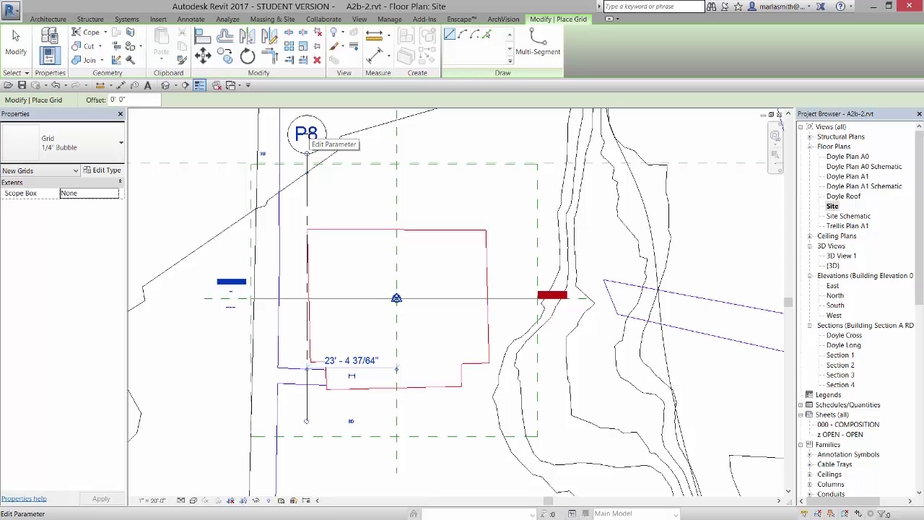
# Rename the west grid line D1 and draw a second vertical grid line along the building outline's east edge.
pyautogui.click(309, 134)
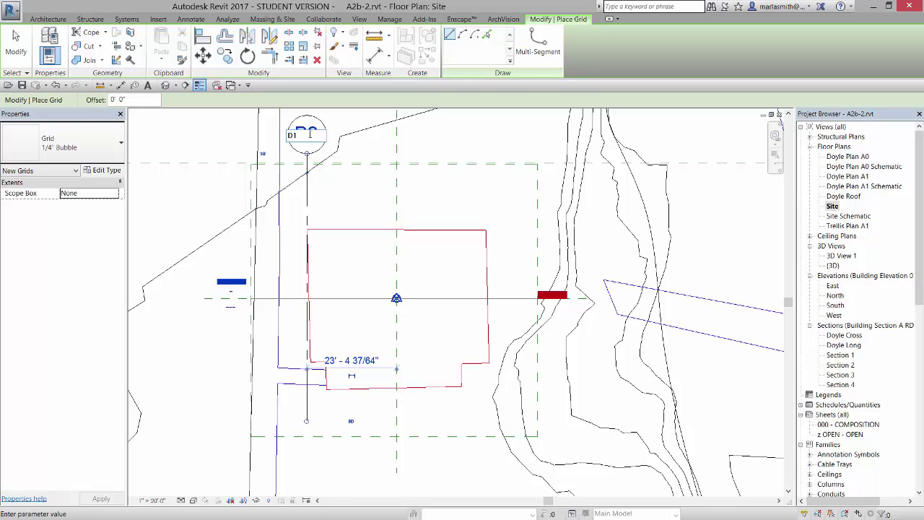
pyautogui.write('D1')
pyautogui.press('Return')
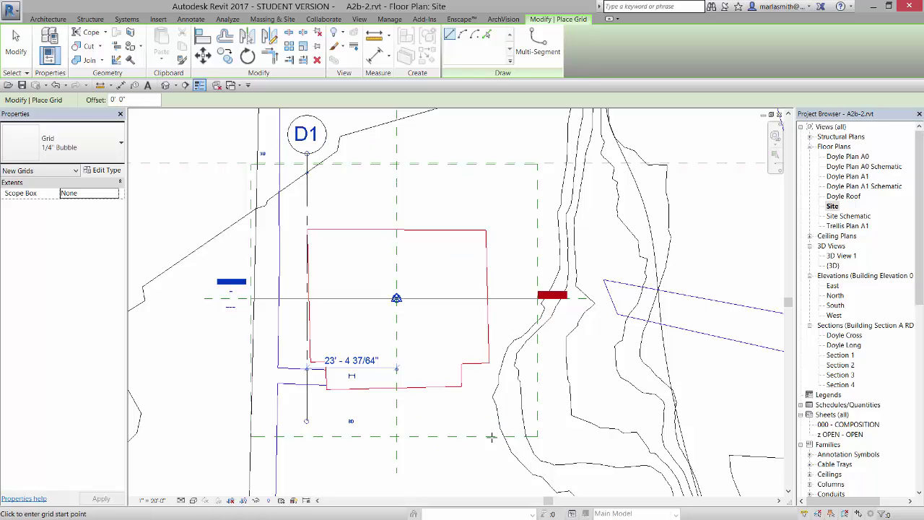
pyautogui.click(487, 426)
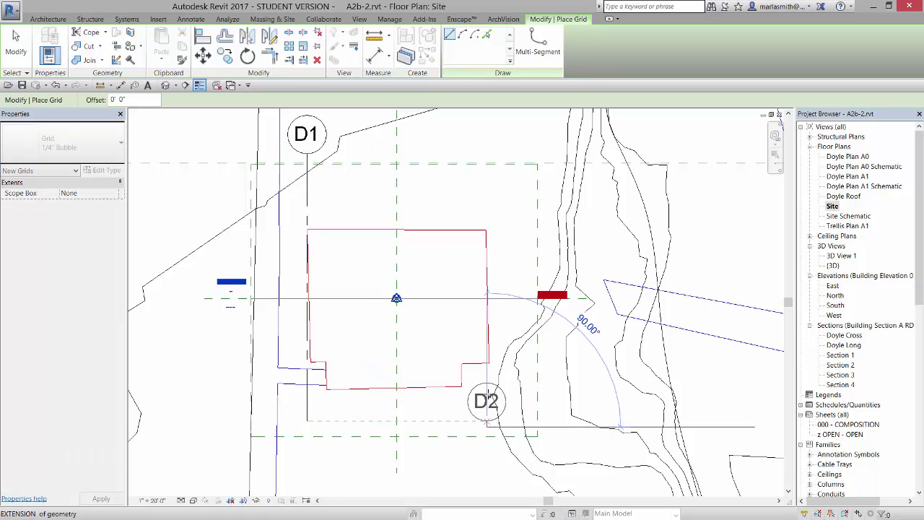
pyautogui.click(486, 152)
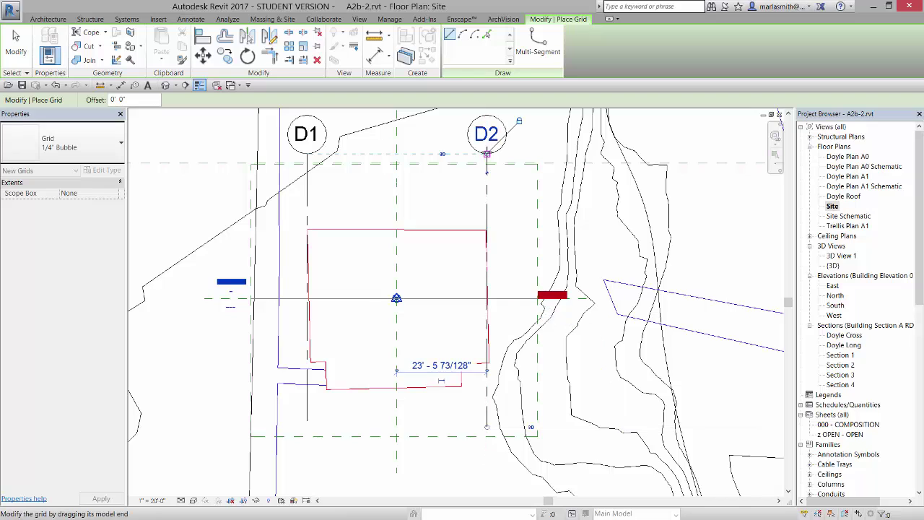
# Draw three horizontal grid lines along the building outline's north edge, its southern shoulder and its front edge, with bubbles at the west ends.
pyautogui.click(532, 229)
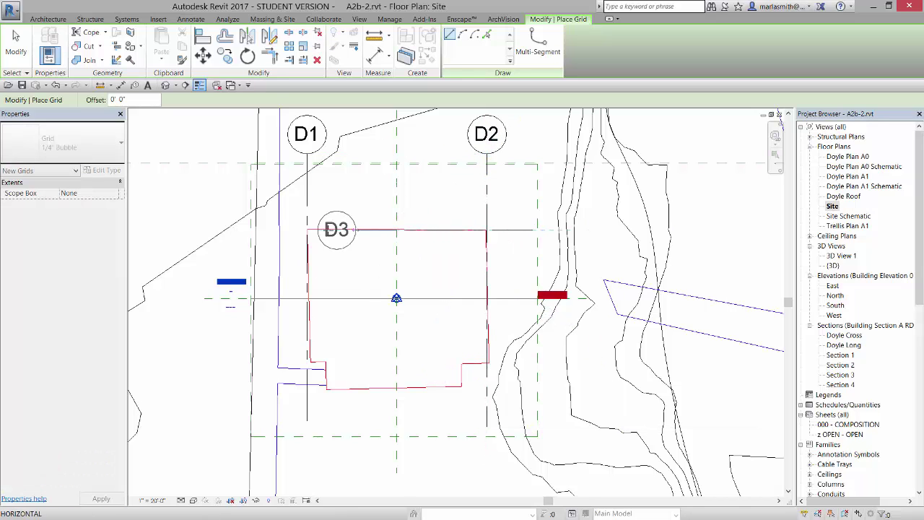
pyautogui.click(238, 230)
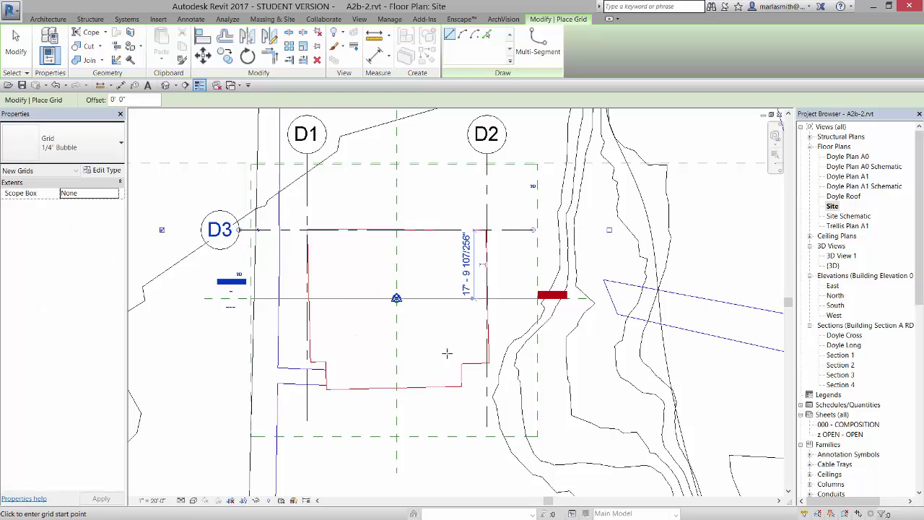
pyautogui.click(534, 364)
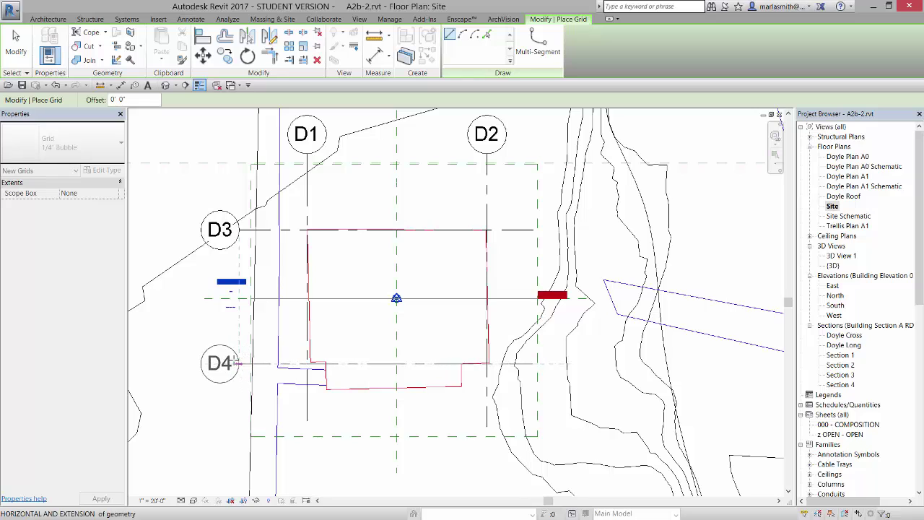
pyautogui.click(238, 363)
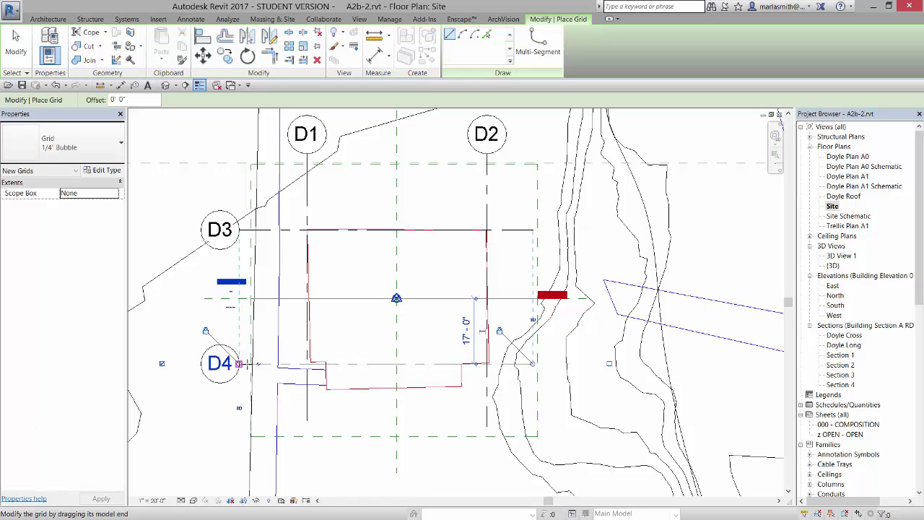
pyautogui.click(532, 387)
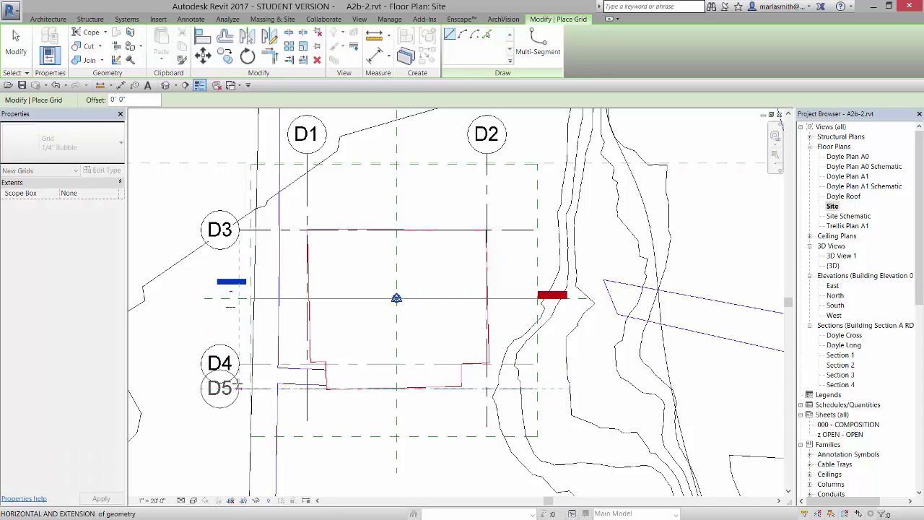
pyautogui.click(238, 388)
pyautogui.press('Escape')
pyautogui.press('Escape')
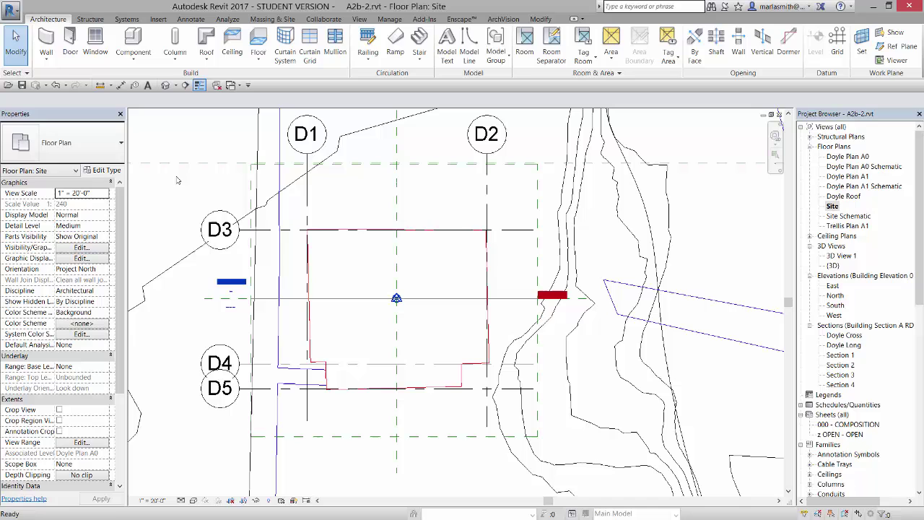
# Try shifting the bubble end of grid D3 and return it to its original position.
pyautogui.click(287, 231)
pyautogui.moveTo(239, 230)
pyautogui.mouseDown()
pyautogui.moveTo(189, 229)
pyautogui.moveTo(239, 230)
pyautogui.mouseUp()
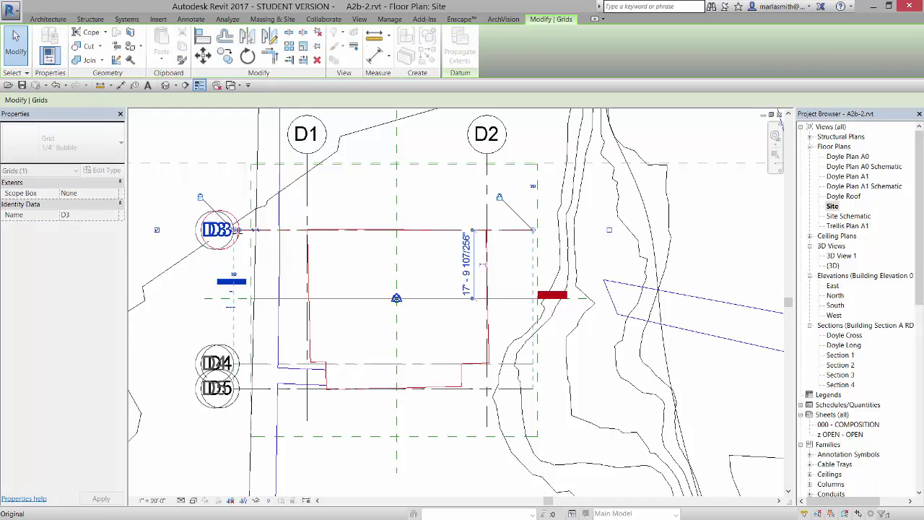
pyautogui.click(599, 213)
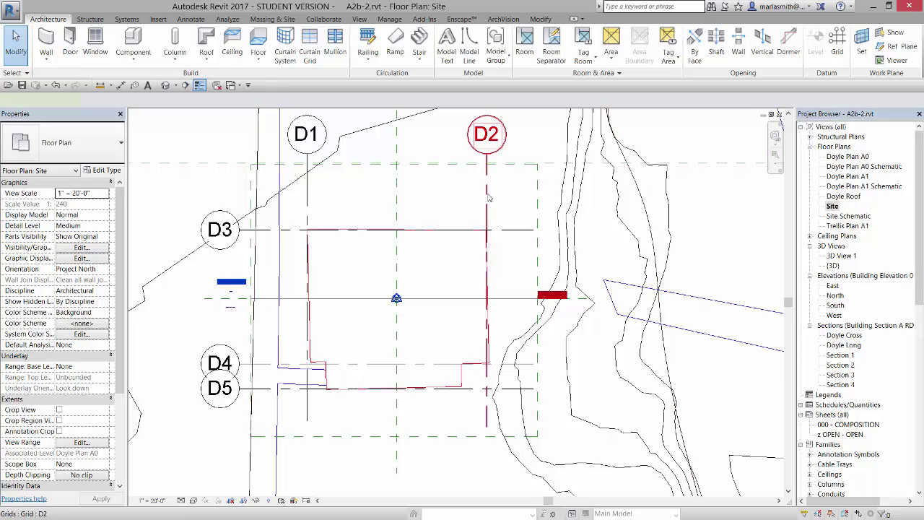
# Assign all five grid lines, D1 through D5, to Scope Box Doyle.
pyautogui.click(486, 144)
pyautogui.keyDown('ctrl'); pyautogui.click(307, 204); pyautogui.keyUp('ctrl')
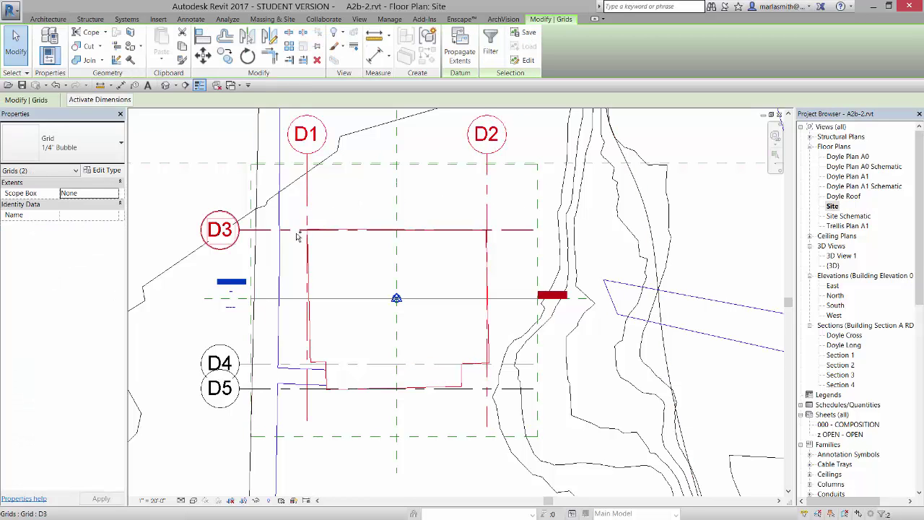
pyautogui.keyDown('ctrl'); pyautogui.click(299, 230); pyautogui.keyUp('ctrl')
pyautogui.keyDown('ctrl'); pyautogui.click(287, 369); pyautogui.keyUp('ctrl')
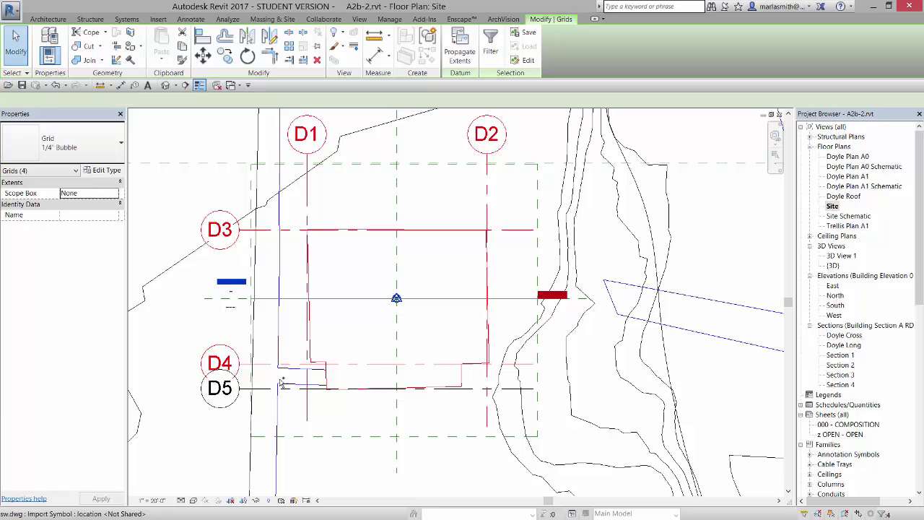
pyautogui.keyDown('ctrl'); pyautogui.click(293, 384); pyautogui.keyUp('ctrl')
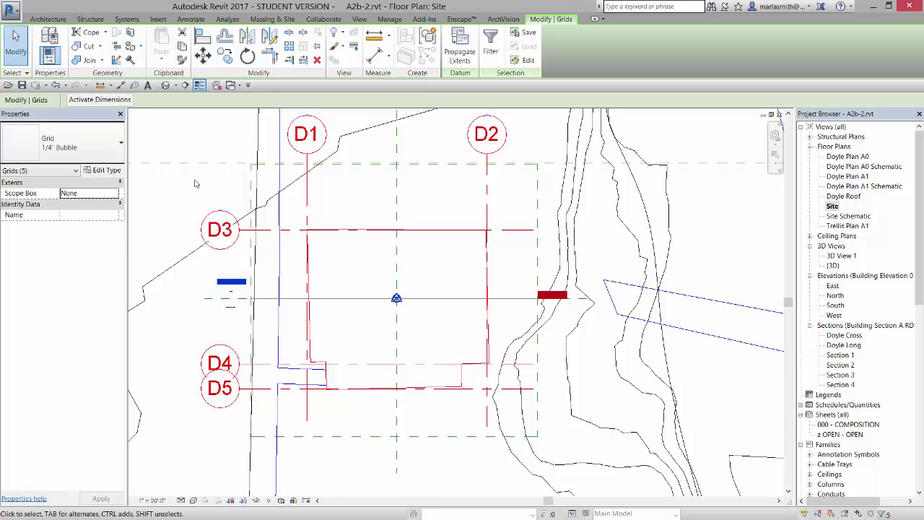
pyautogui.click(114, 194)
pyautogui.click(115, 193)
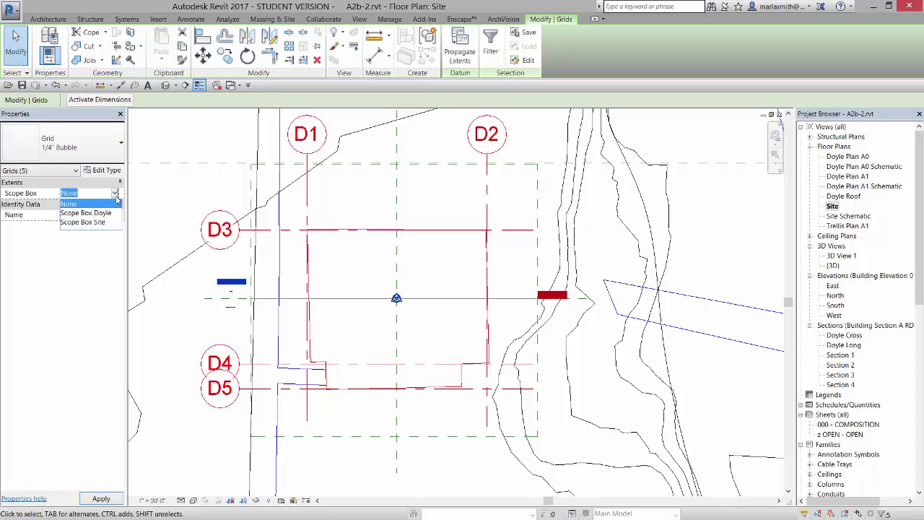
pyautogui.click(95, 214)
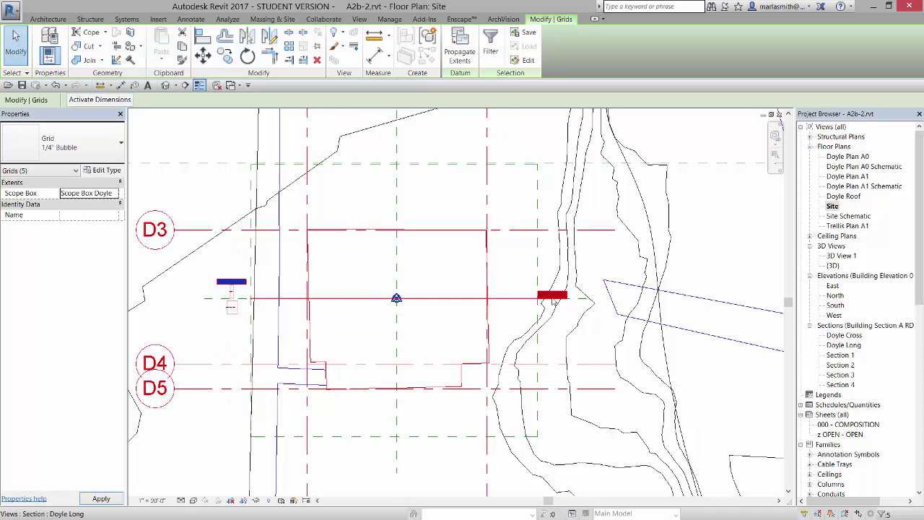
pyautogui.scroll(-2, 436, 244)
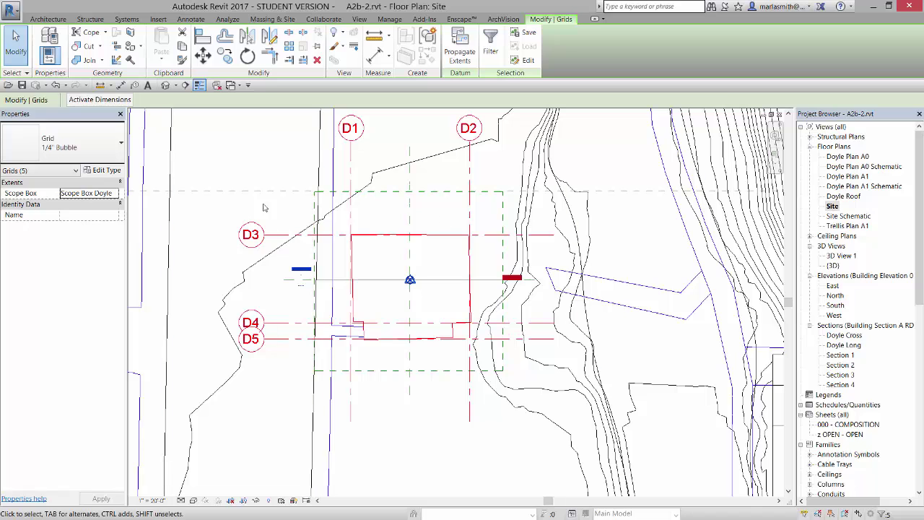
pyautogui.scroll(1, 388, 238)
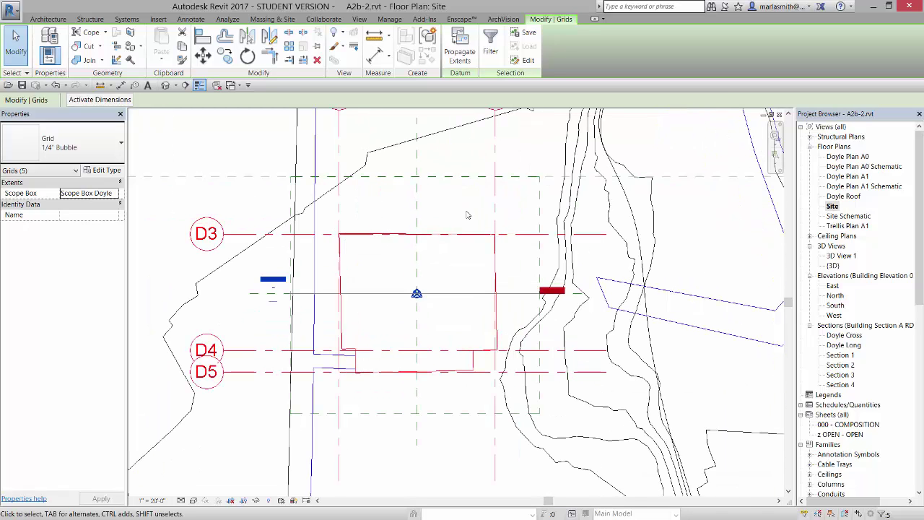
pyautogui.press('Escape')
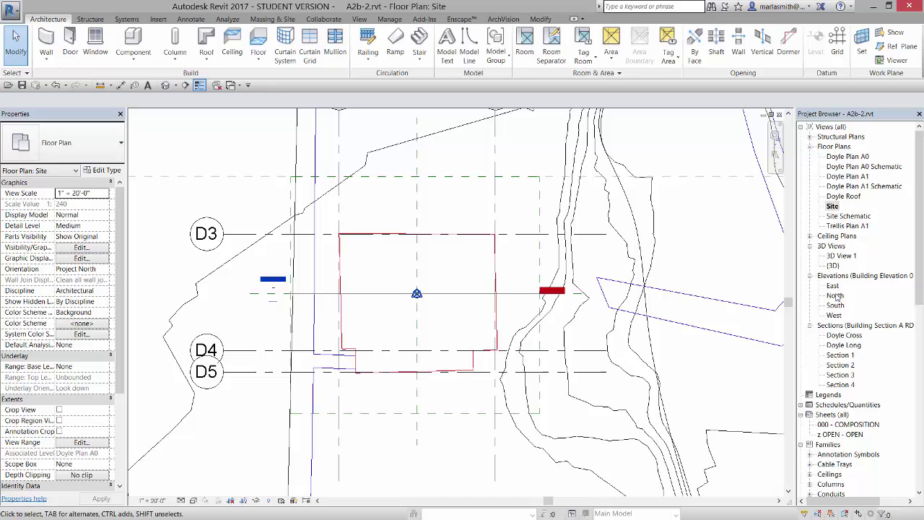
# Open the Doyle Plan A1 floor plan and set grid D1's distance from the vertical centre line to 24'.
pyautogui.doubleClick(849, 177)
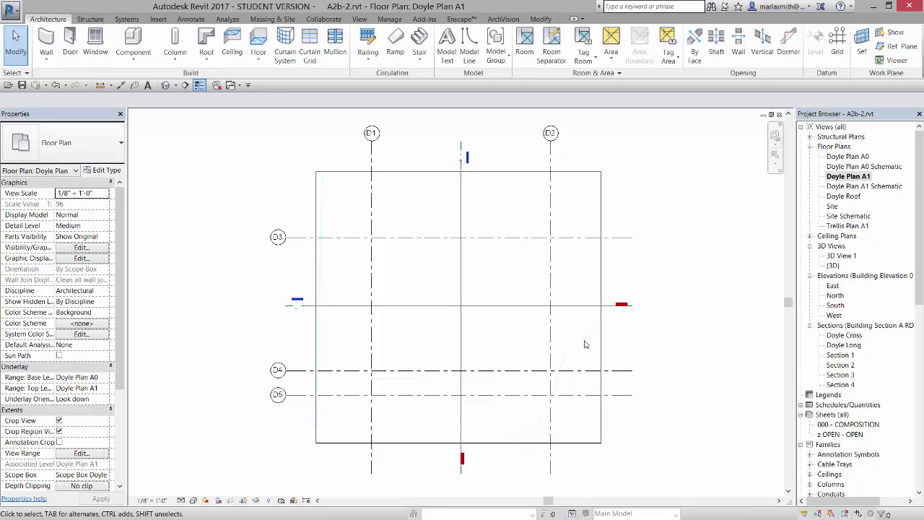
pyautogui.scroll(1, 517, 301)
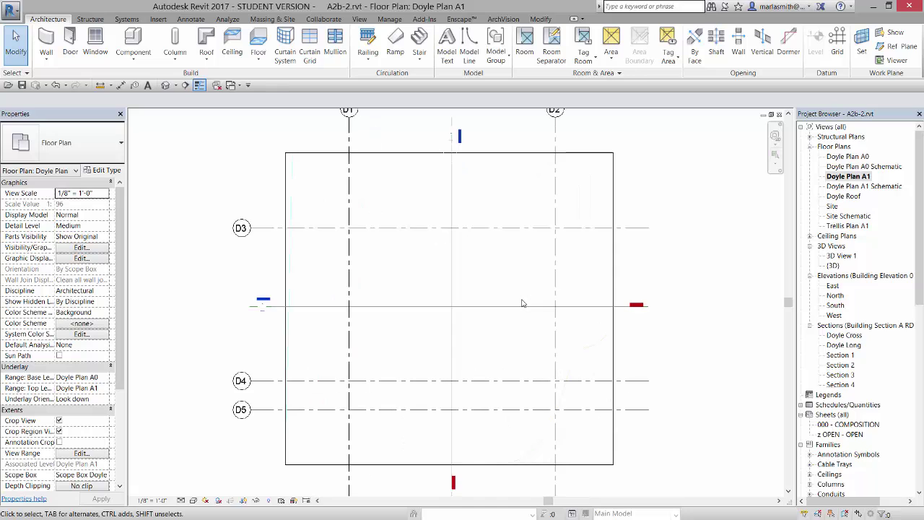
pyautogui.click(349, 267)
pyautogui.click(400, 416)
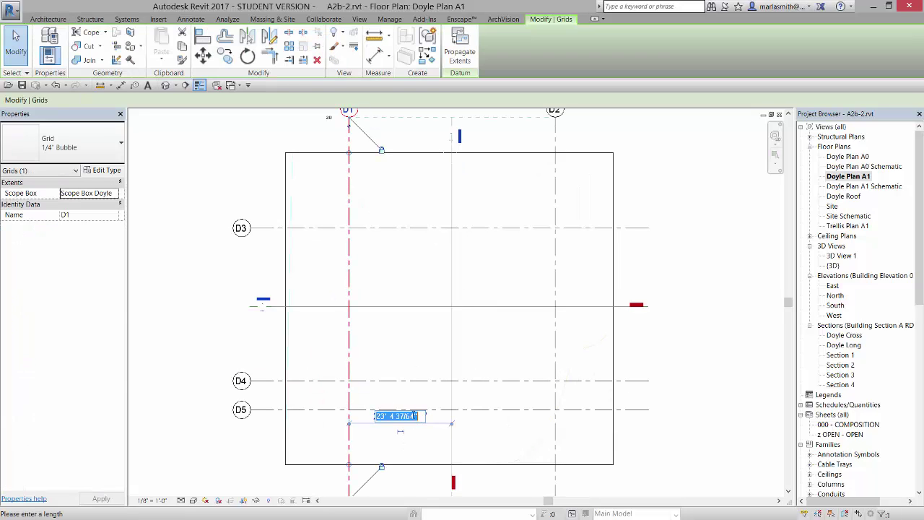
pyautogui.write('24')
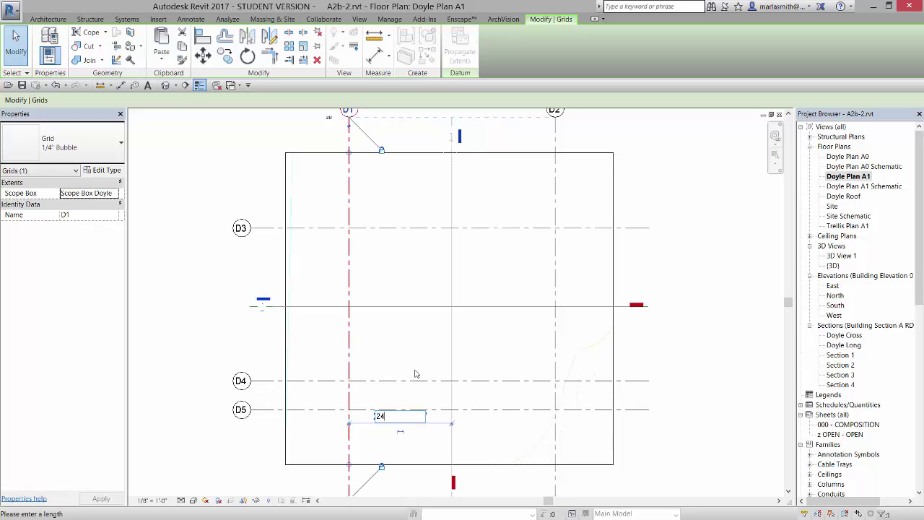
pyautogui.press('Return')
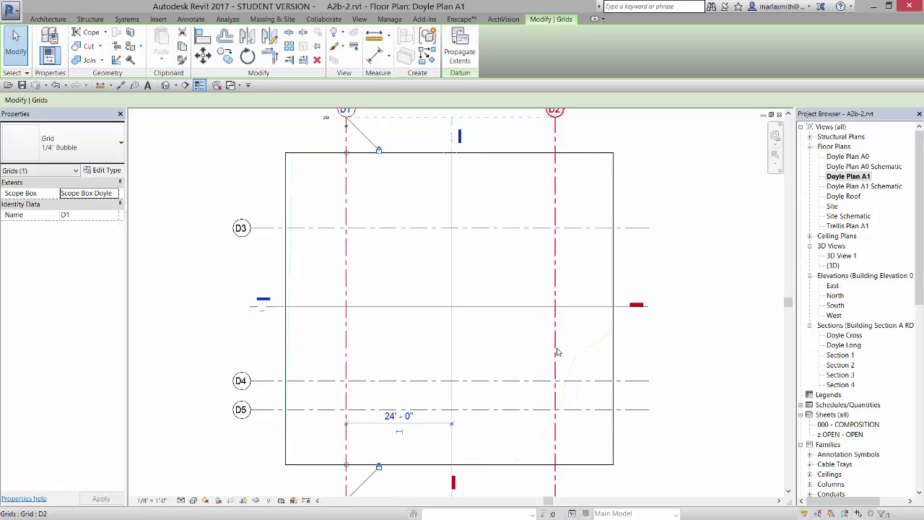
# Set grid D2's distance from the vertical centre line to 24'.
pyautogui.click(553, 352)
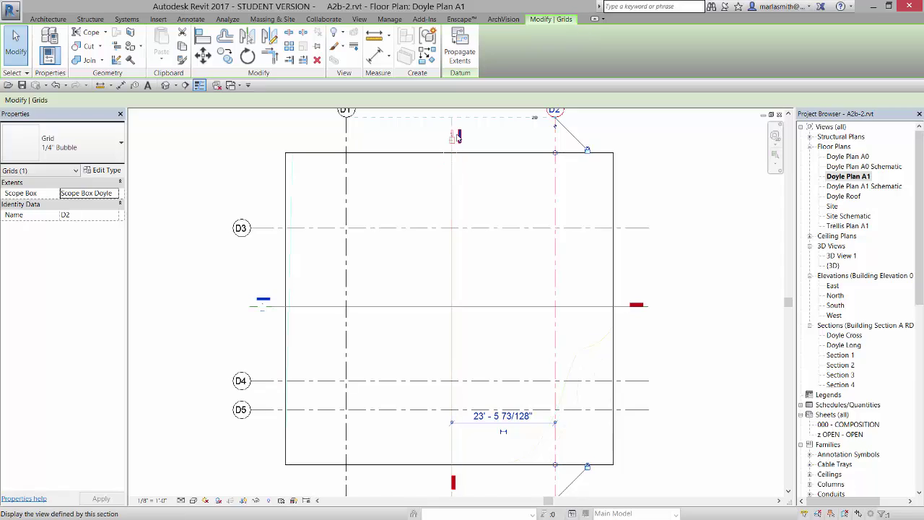
pyautogui.click(503, 416)
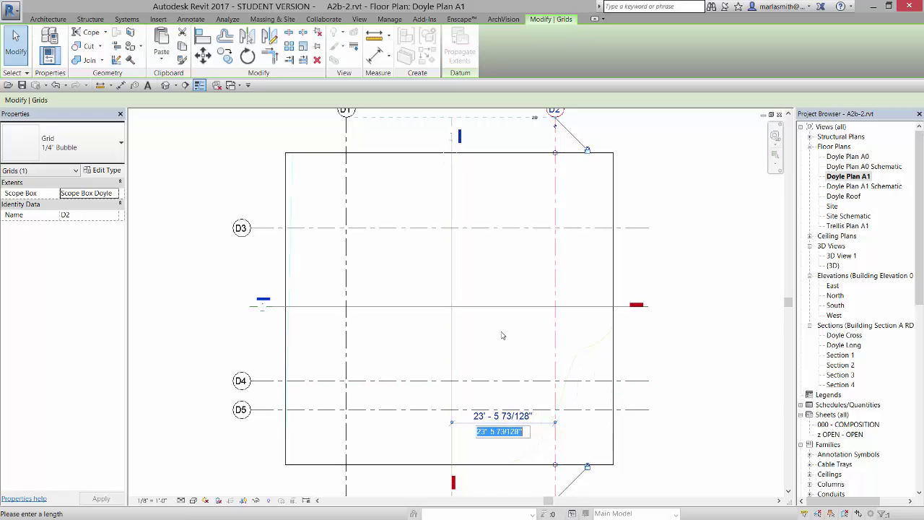
pyautogui.write('24')
pyautogui.press('Return')
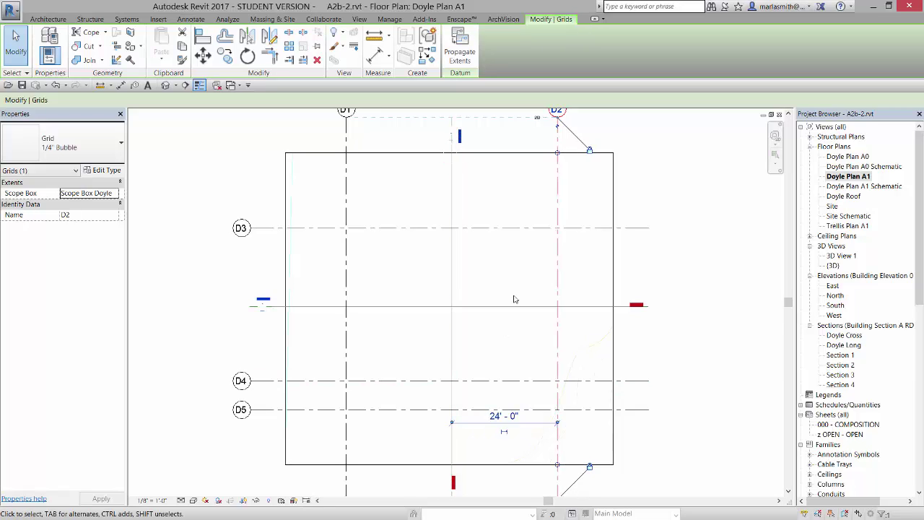
# Set grid D3's distance from the horizontal centre line to 18'.
pyautogui.click(516, 262)
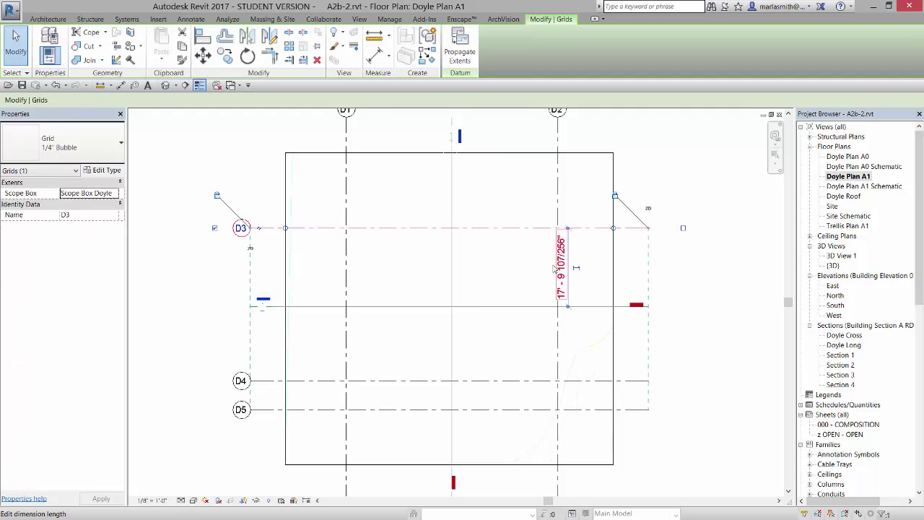
pyautogui.click(561, 267)
pyautogui.write('1')
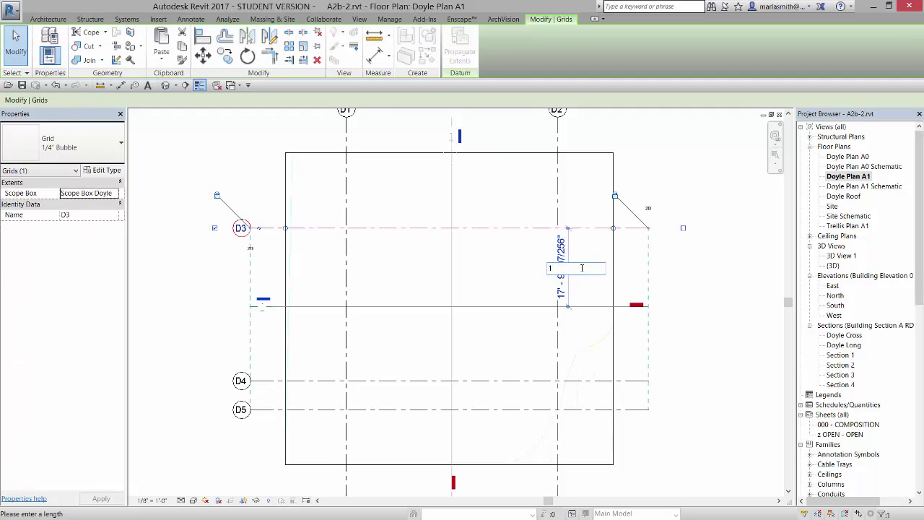
pyautogui.write('8')
pyautogui.press('Return')
# Set grid D4's distance from the horizontal centre line to 18'.
pyautogui.click(540, 380)
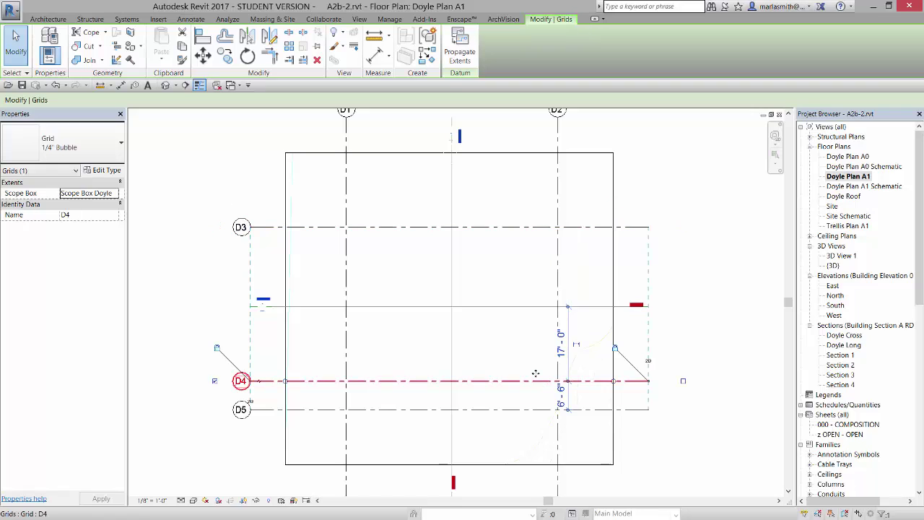
pyautogui.click(560, 339)
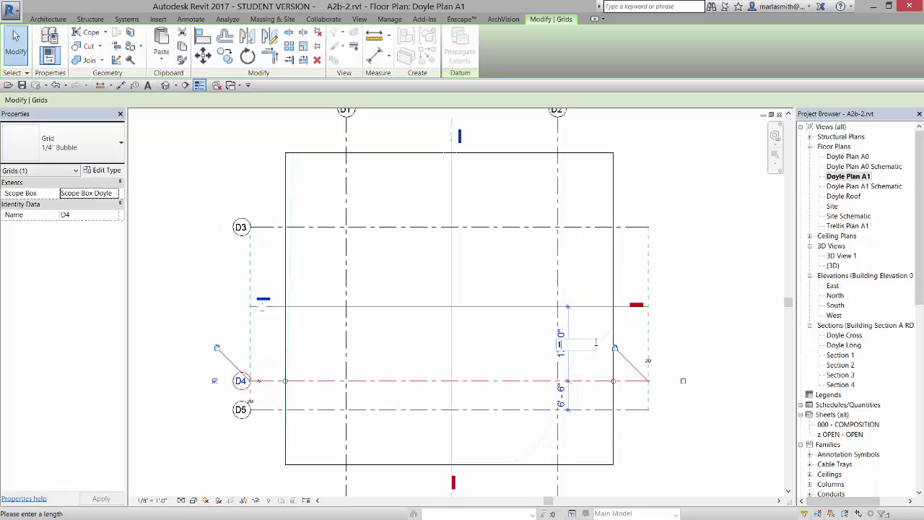
pyautogui.write('18')
pyautogui.press('Return')
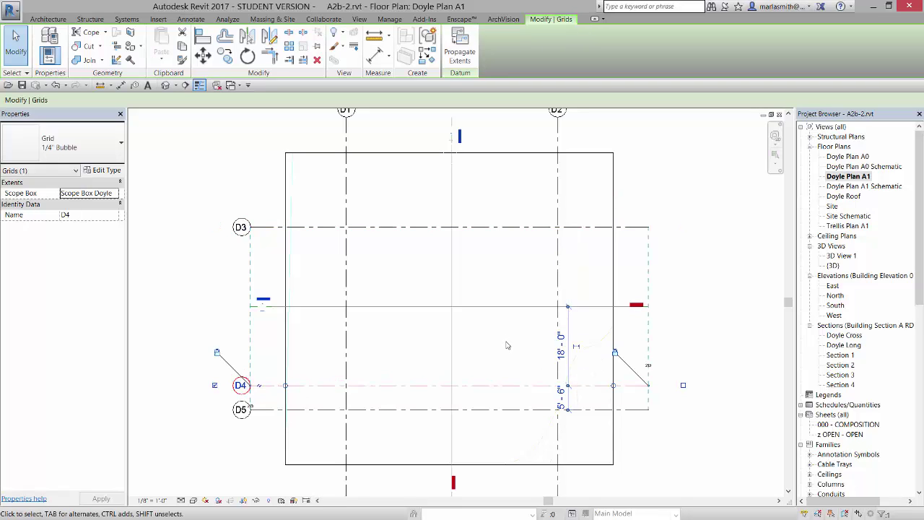
# Set the spacing between grids D4 and D5 to 6' by moving D5.
pyautogui.click(524, 410)
pyautogui.click(560, 397)
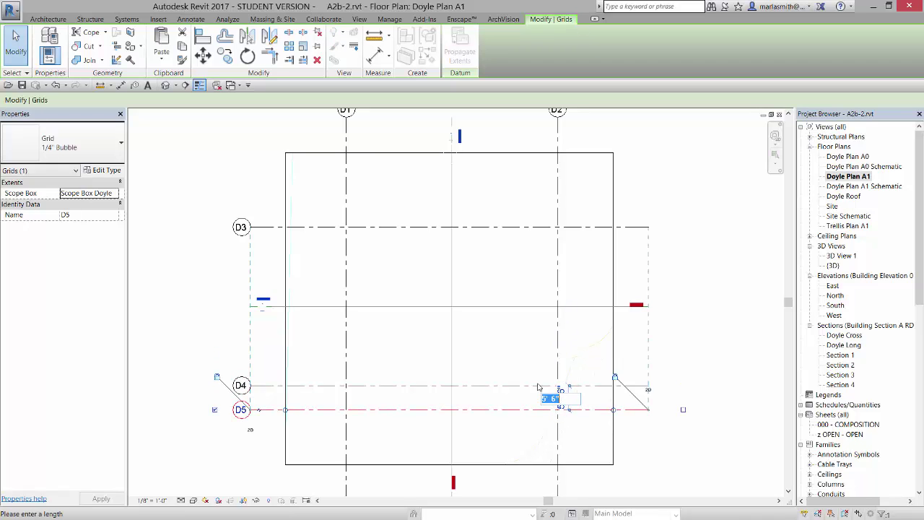
pyautogui.write("6'")
pyautogui.press('Return')
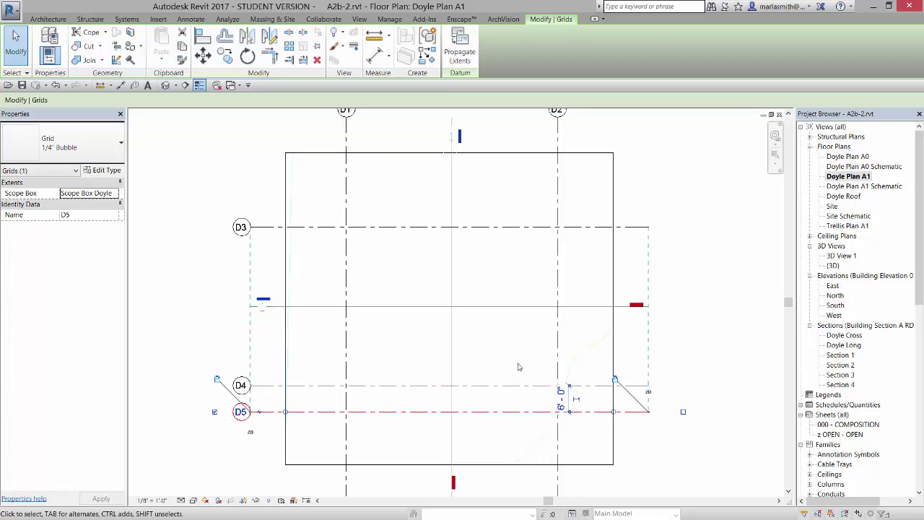
pyautogui.press('Escape')
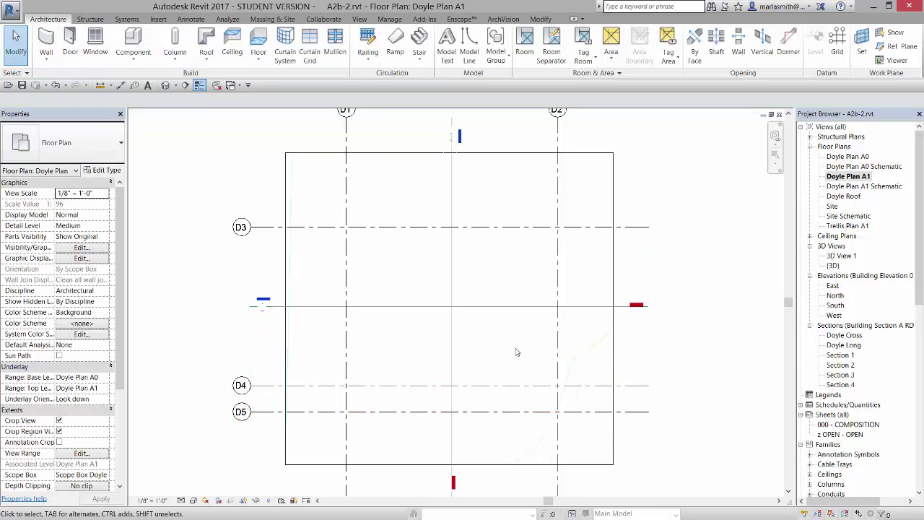
# Start the Wall tool and choose the Basic Wall type Exterior - Brick on Mtl. Stud.
pyautogui.click(47, 40)
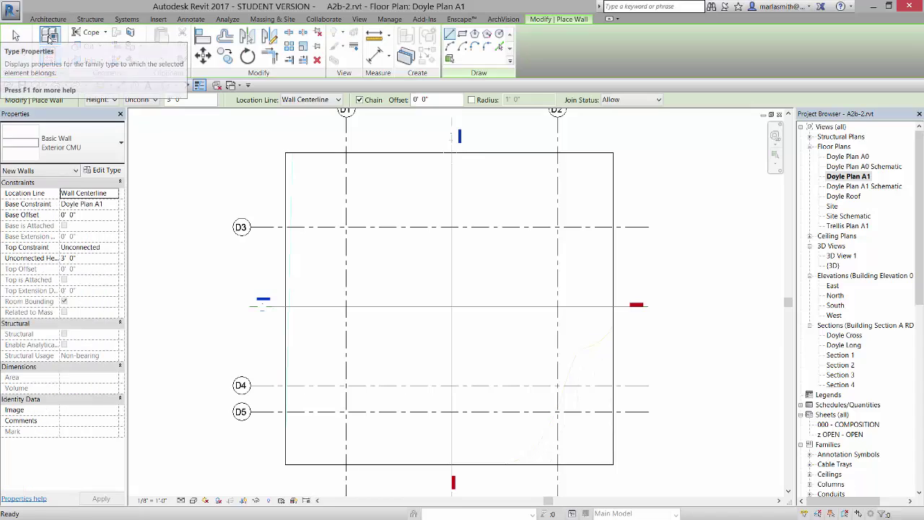
pyautogui.click(84, 155)
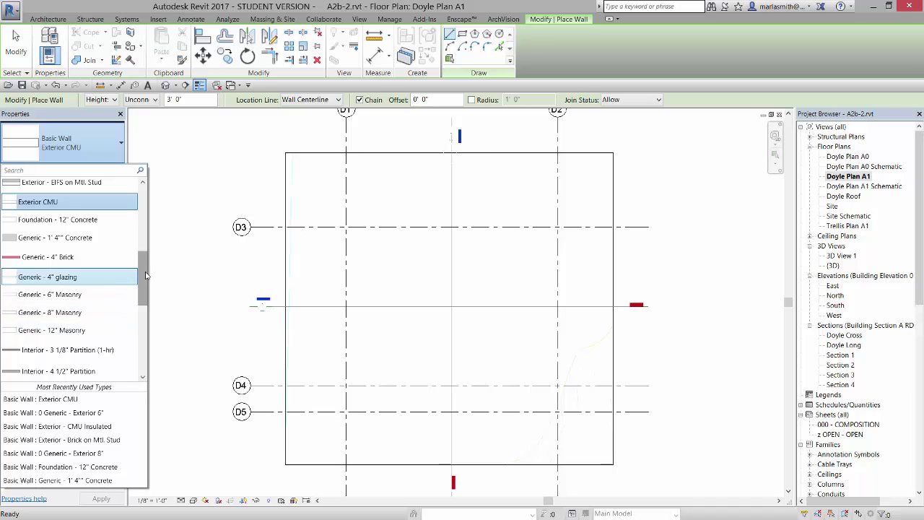
pyautogui.moveTo(144, 276); pyautogui.dragTo(143, 232)
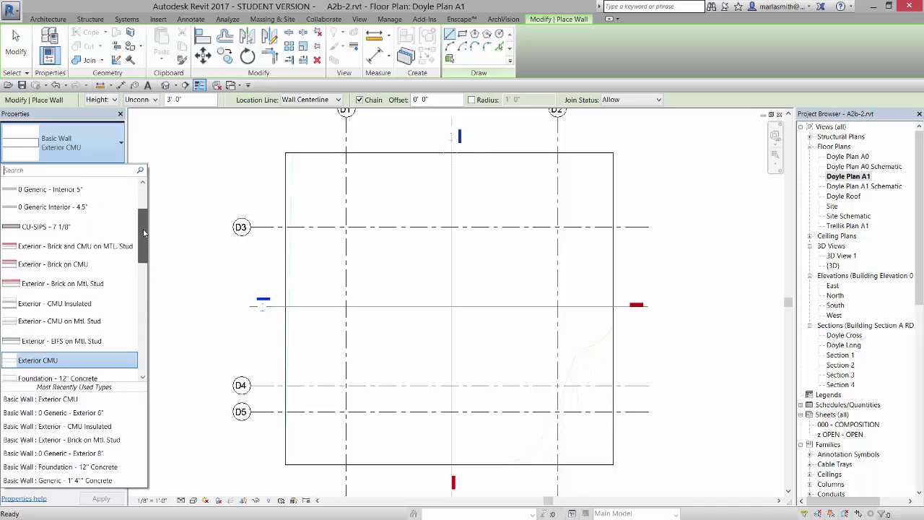
pyautogui.moveTo(85, 267)
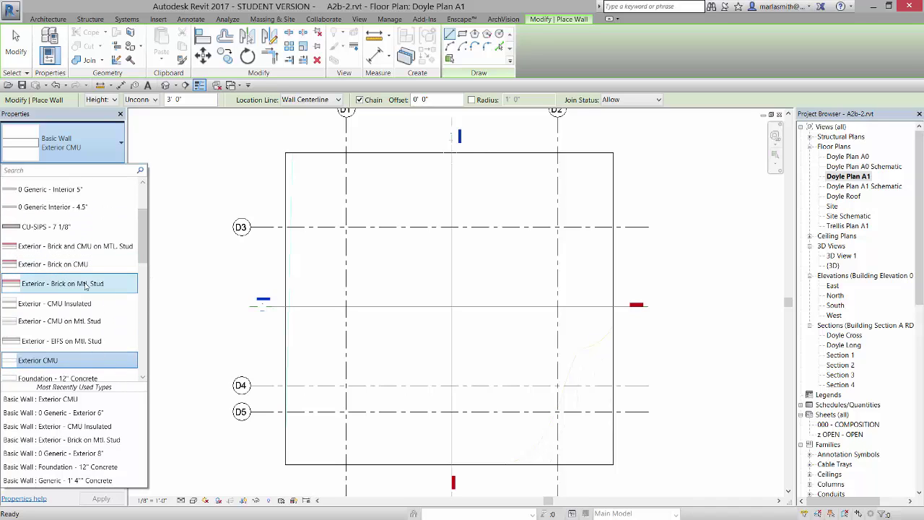
pyautogui.moveTo(85, 285)
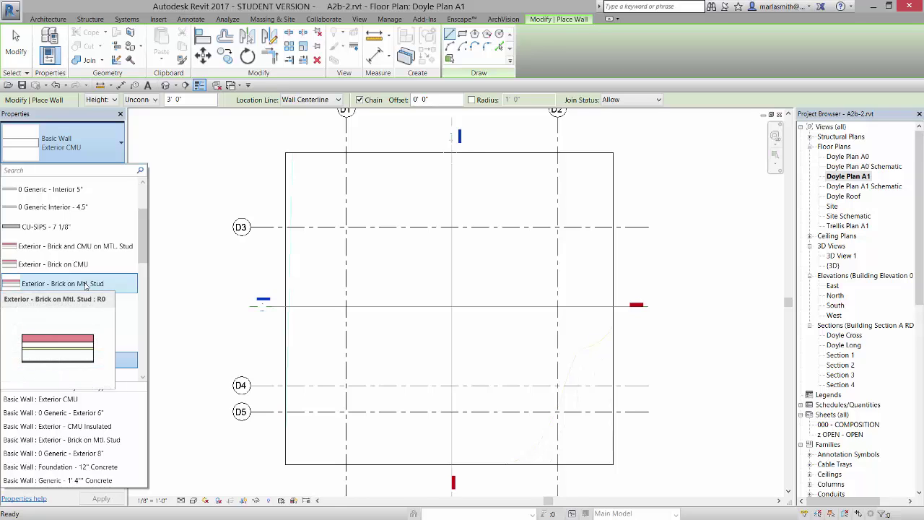
pyautogui.click(85, 285)
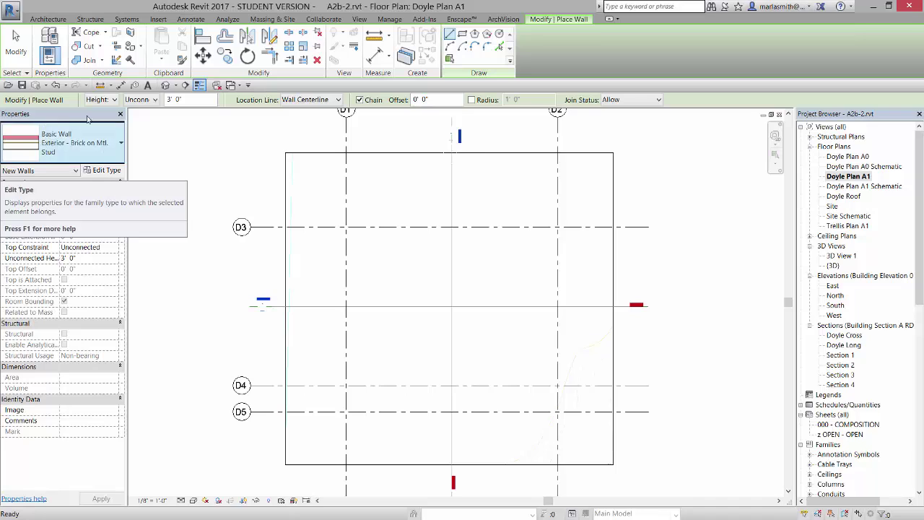
# Duplicate the brick wall type under the name Exterior - Stone on Wd. Stud 2.
pyautogui.click(107, 171)
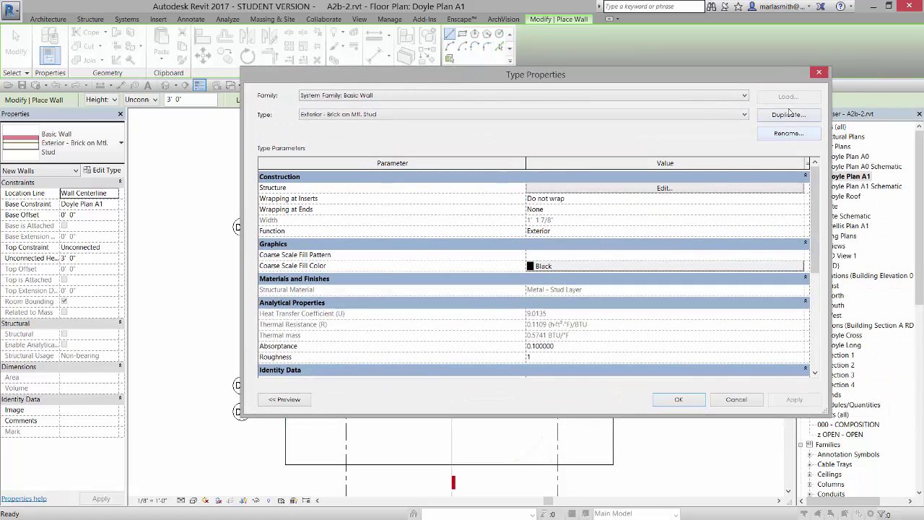
pyautogui.click(789, 114)
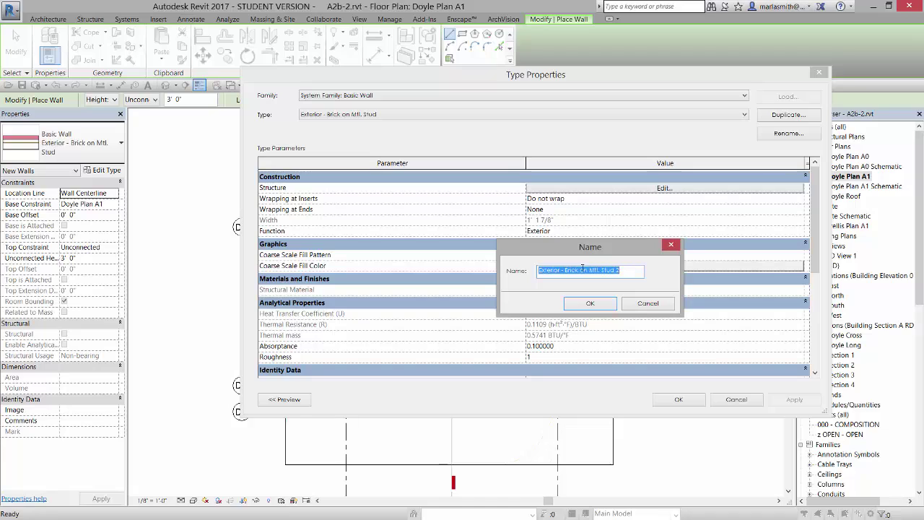
pyautogui.moveTo(580, 270); pyautogui.dragTo(568, 270)
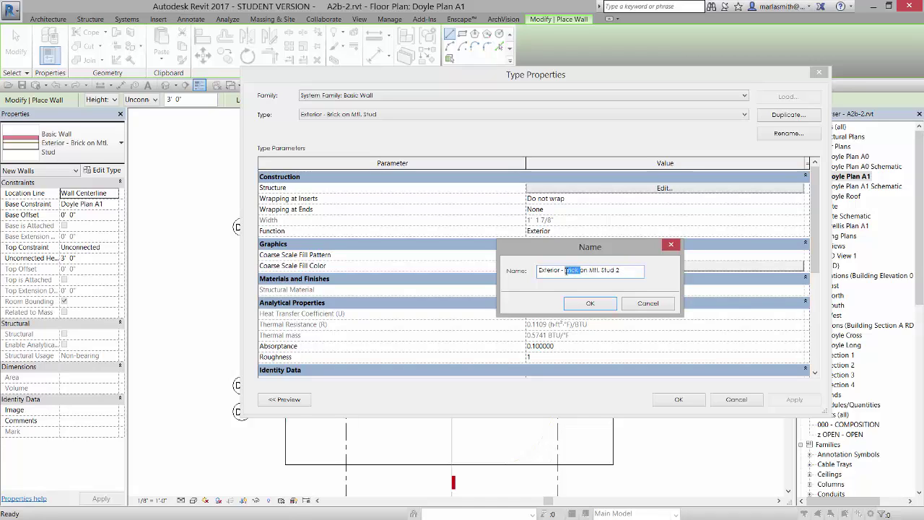
pyautogui.write('Stone')
pyautogui.moveTo(602, 270); pyautogui.dragTo(593, 270)
pyautogui.write('WD')
pyautogui.press('BackSpace')
pyautogui.write('d')
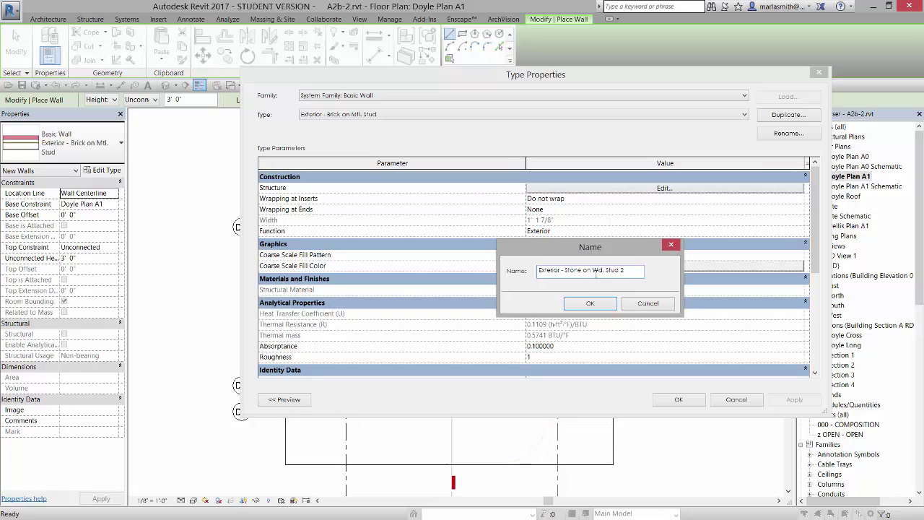
pyautogui.click(597, 306)
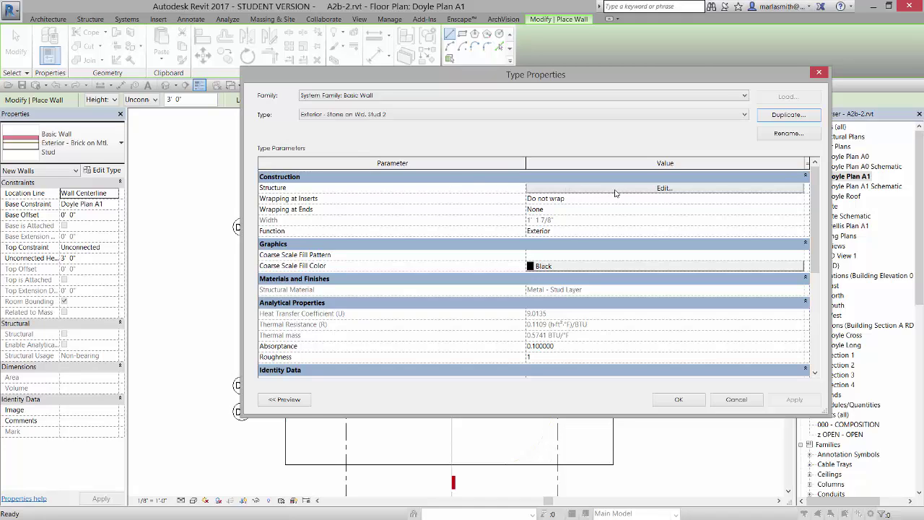
# Open the new wall type's layer structure and pick the Rubble material for the exterior Finish 1 layer.
pyautogui.click(615, 190)
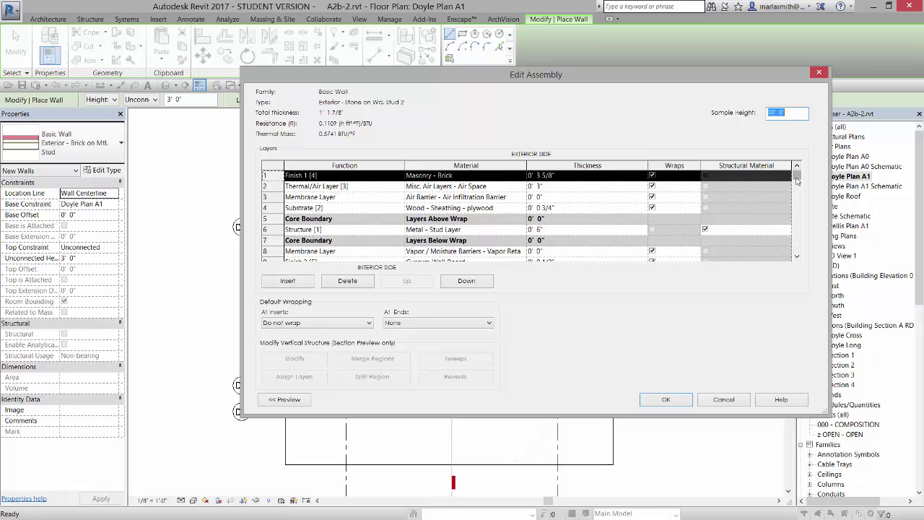
pyautogui.moveTo(797, 180)
pyautogui.mouseDown()
pyautogui.moveTo(797, 241)
pyautogui.moveTo(794, 176)
pyautogui.mouseUp()
pyautogui.click(520, 178)
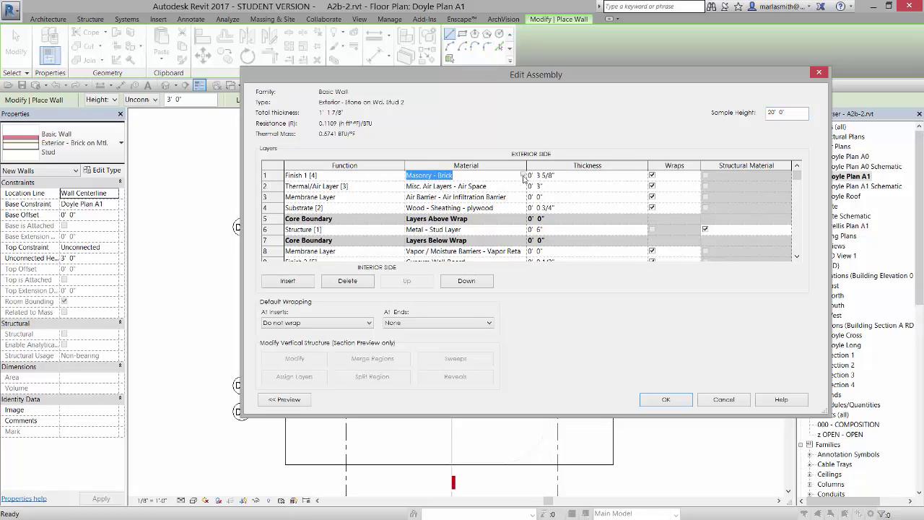
pyautogui.click(522, 176)
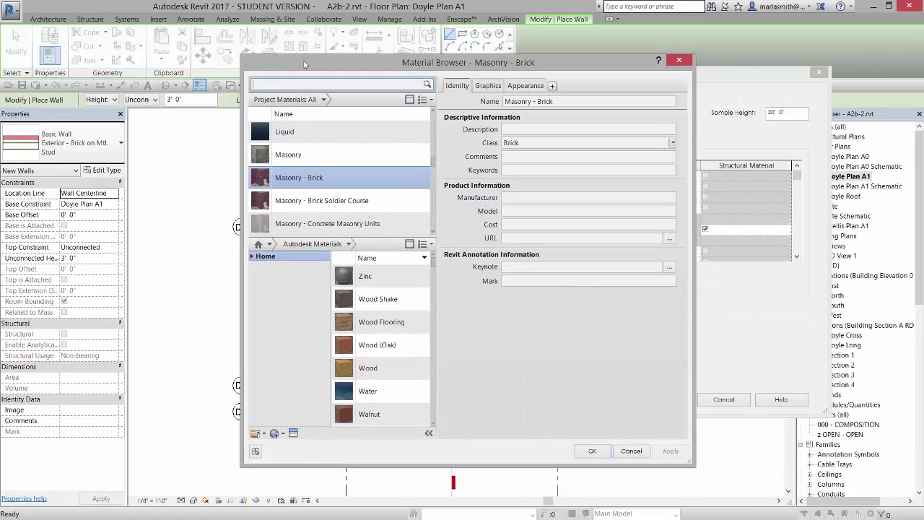
pyautogui.moveTo(348, 63); pyautogui.dragTo(284, 86)
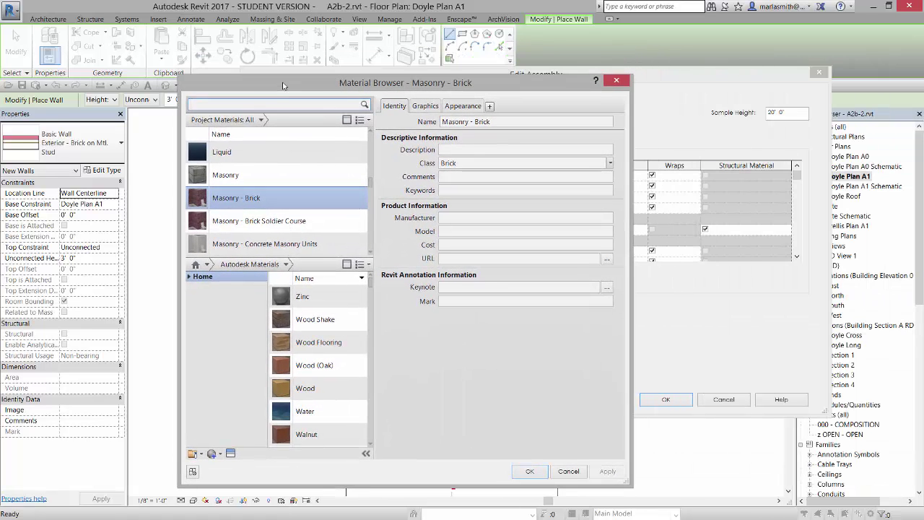
pyautogui.click(234, 103)
pyautogui.write('Rubble')
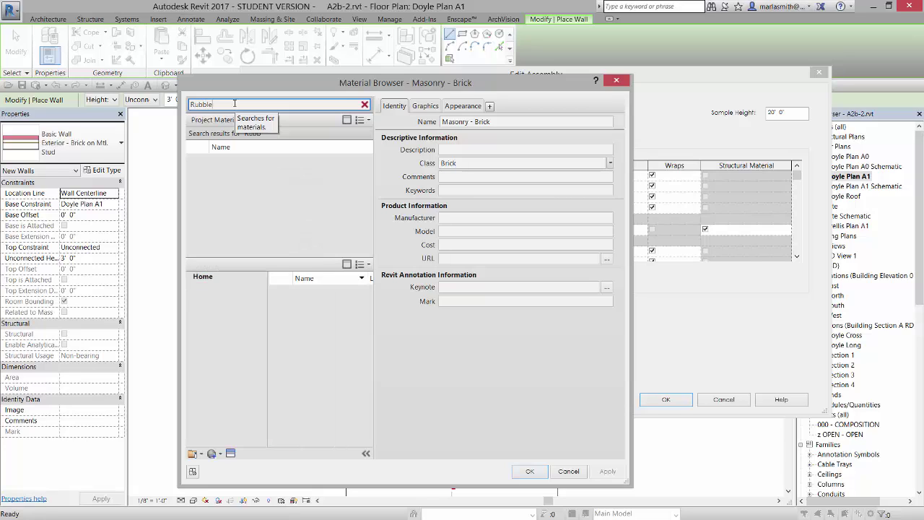
pyautogui.click(241, 169)
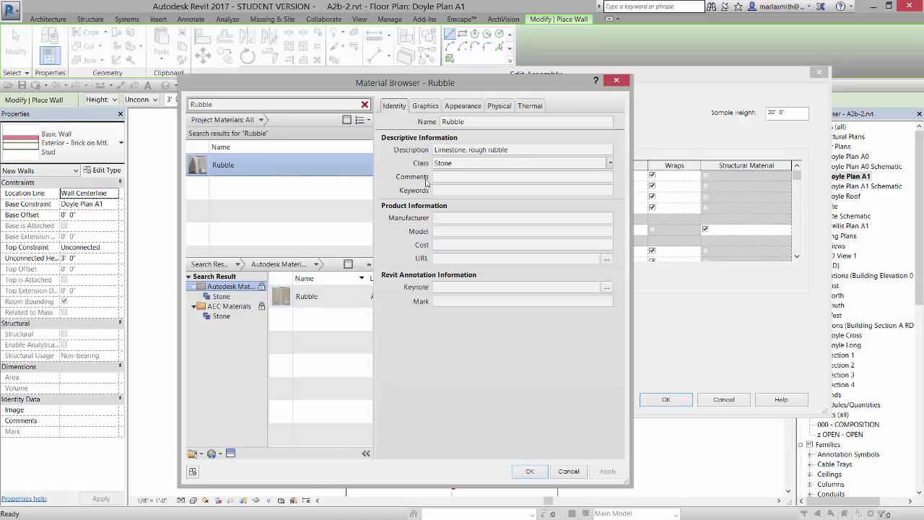
# Make the Rubble material use its render appearance for shading and accept it for the layer.
pyautogui.click(426, 107)
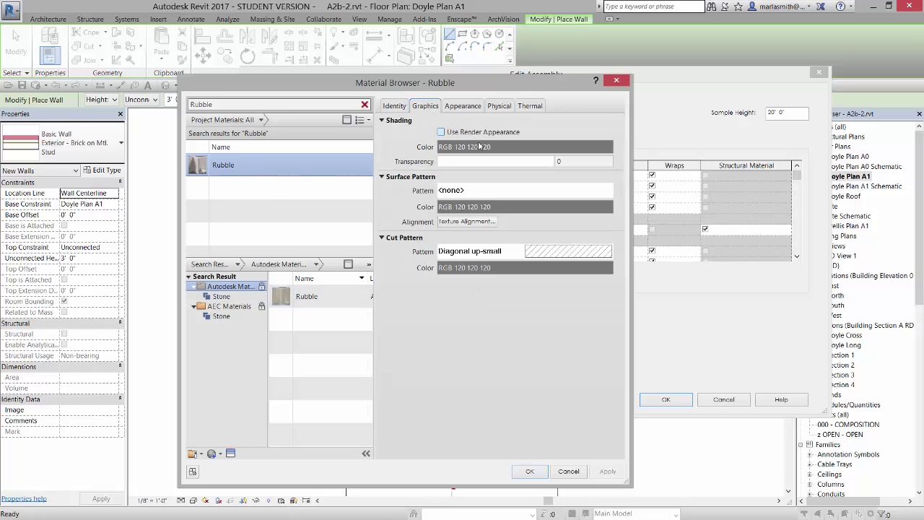
pyautogui.click(441, 132)
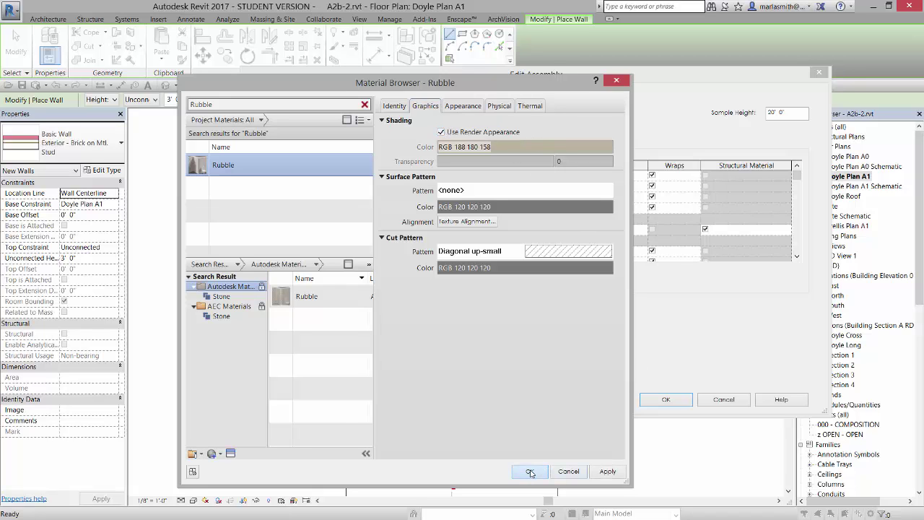
pyautogui.click(531, 472)
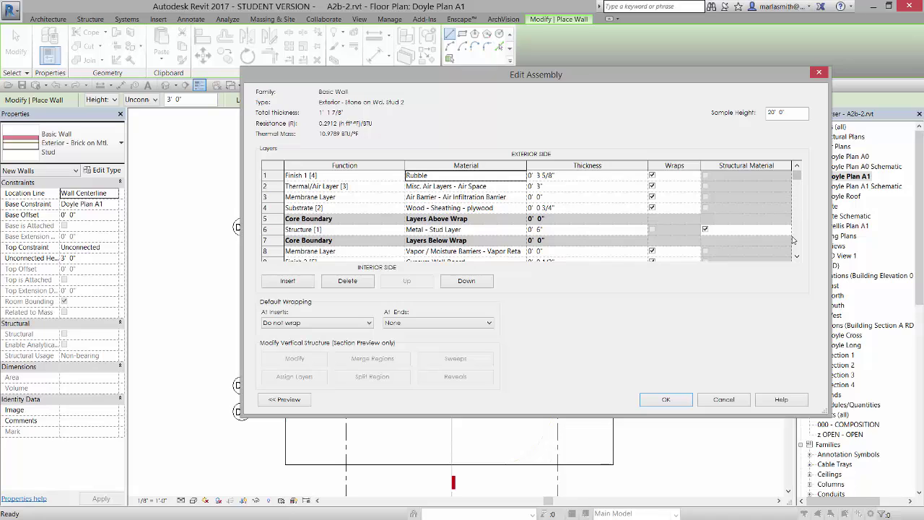
# Replace the core Structure layer's material with Wood - Stud Layer.
pyautogui.click(473, 231)
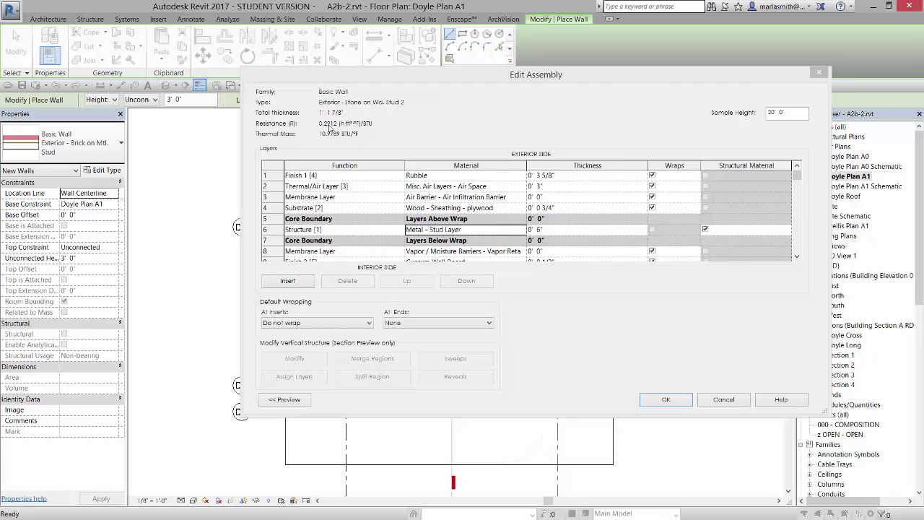
pyautogui.click(521, 229)
pyautogui.click(266, 105)
pyautogui.write('Wood Stu')
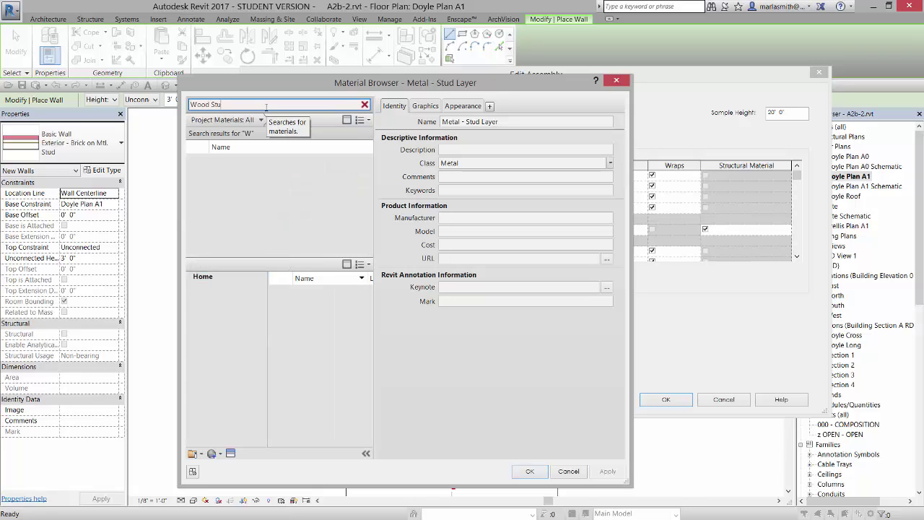
pyautogui.click(264, 165)
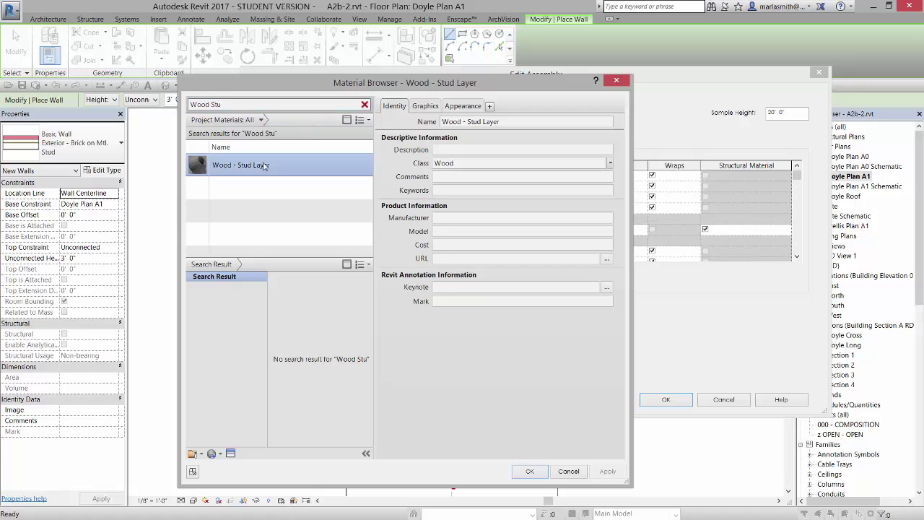
pyautogui.click(543, 470)
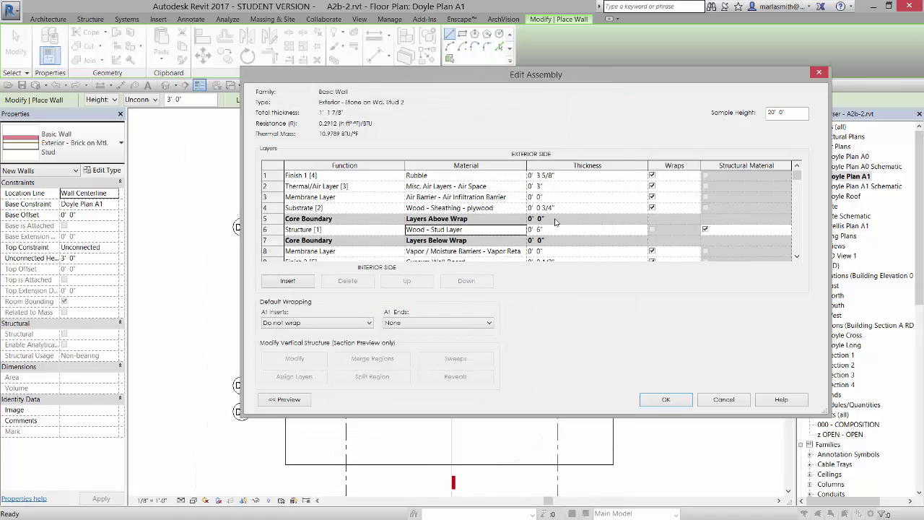
# Set the wood stud Structure layer's thickness to 3.5" and accept the assembly and wall type properties.
pyautogui.click(543, 229)
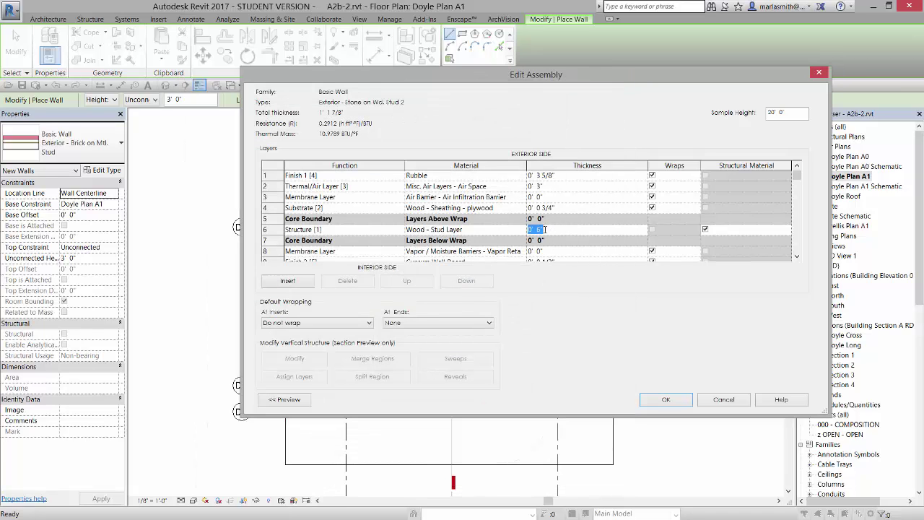
pyautogui.write('3.5')
pyautogui.click(661, 399)
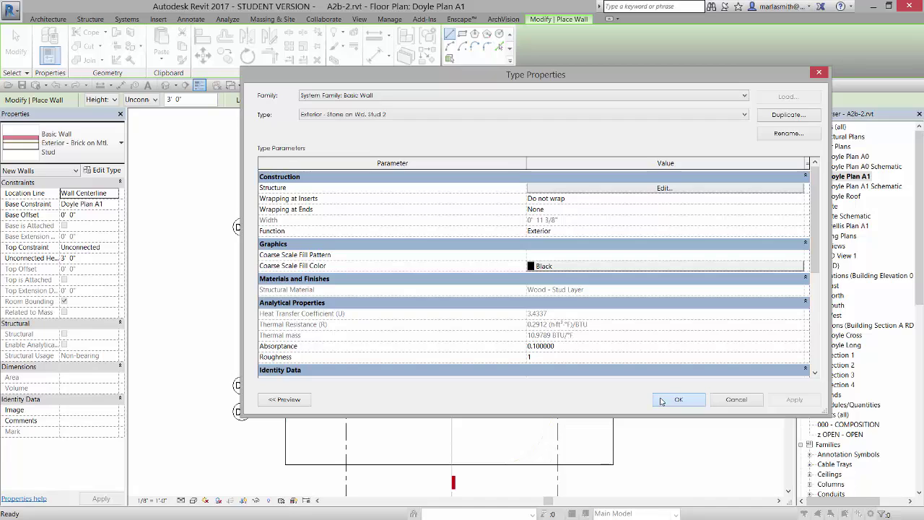
pyautogui.click(661, 401)
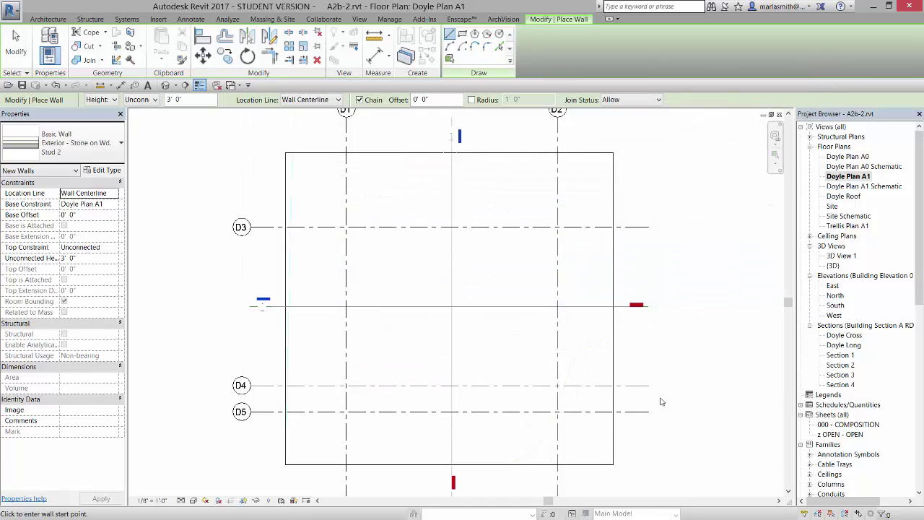